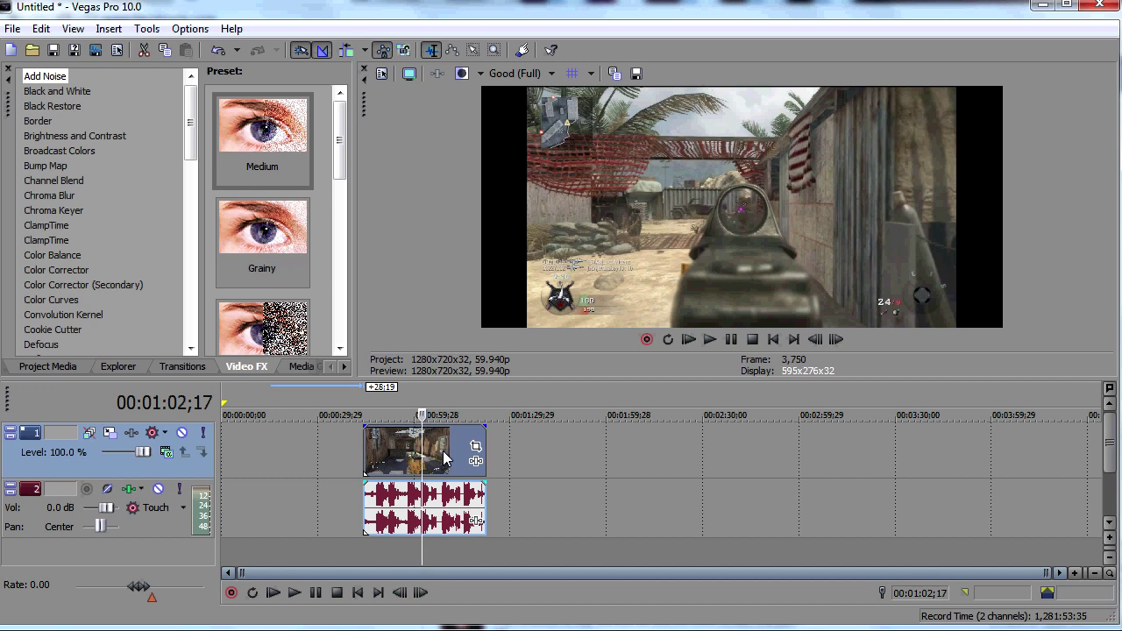
Confirm project video at 1280x720, NTSC DV Widescreen aspect, 59.940 fps and Best rendering quality.
{"action": "left_click", "coordinate": [383, 75]}
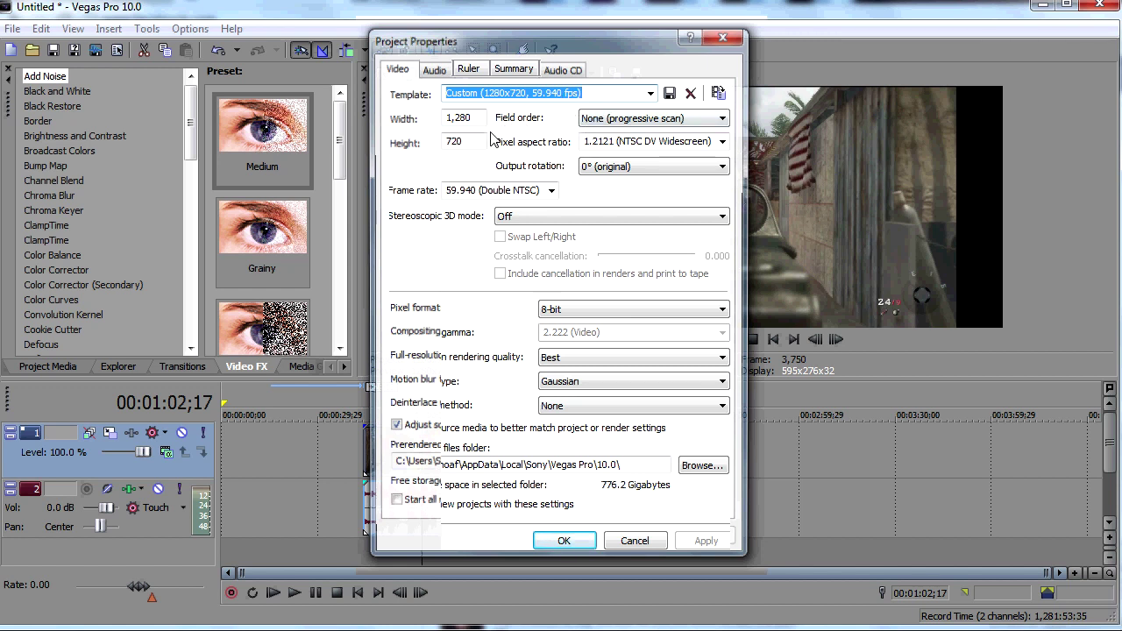
{"action": "left_click_drag", "start_coordinate": [562, 46], "coordinate": [543, 46]}
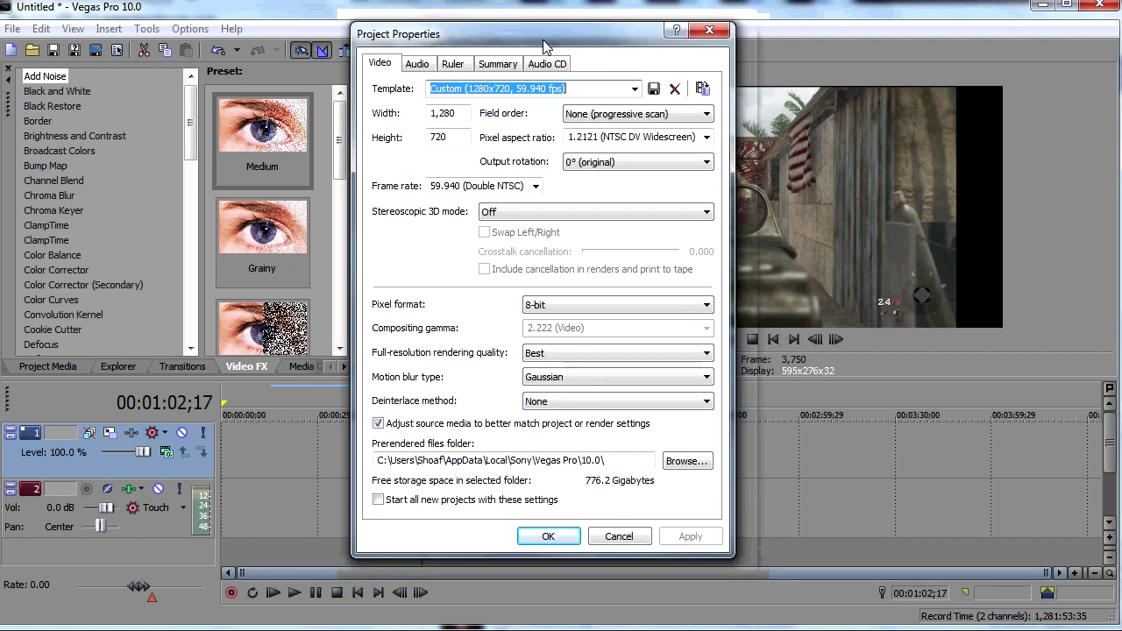
{"action": "left_click_drag", "start_coordinate": [467, 114], "coordinate": [396, 110]}
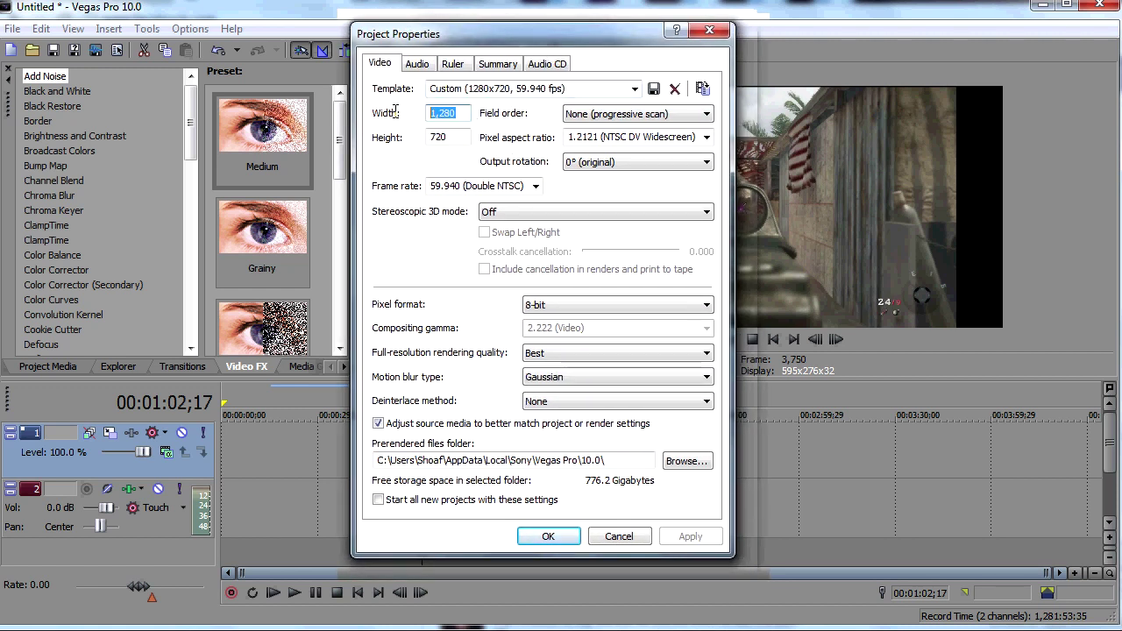
{"action": "left_click_drag", "start_coordinate": [470, 139], "coordinate": [405, 135]}
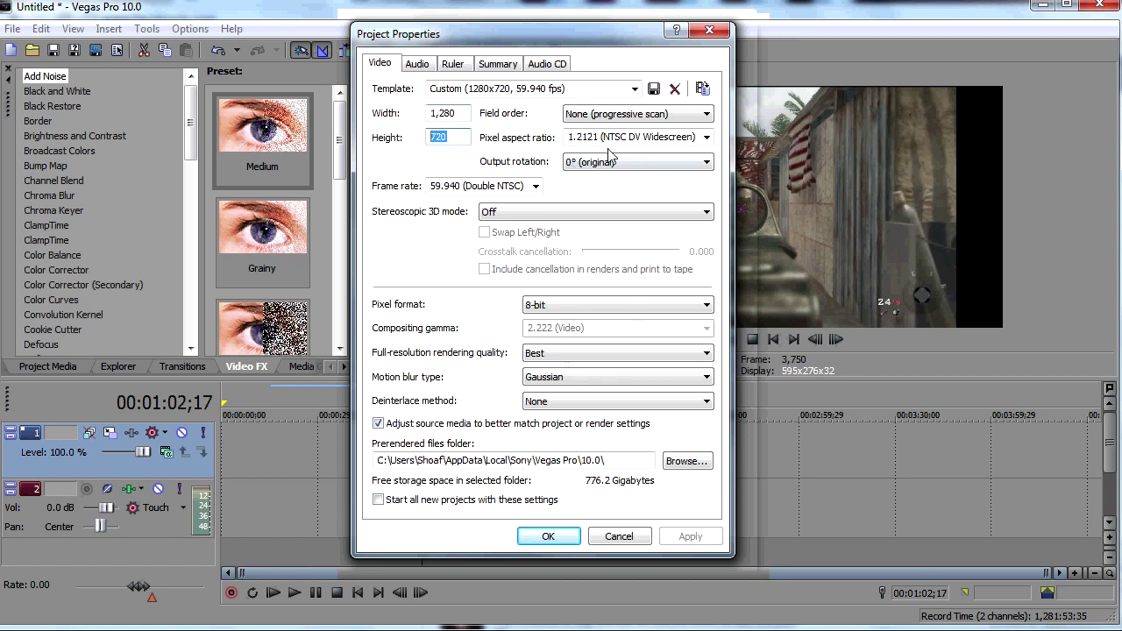
{"action": "left_click", "coordinate": [707, 138]}
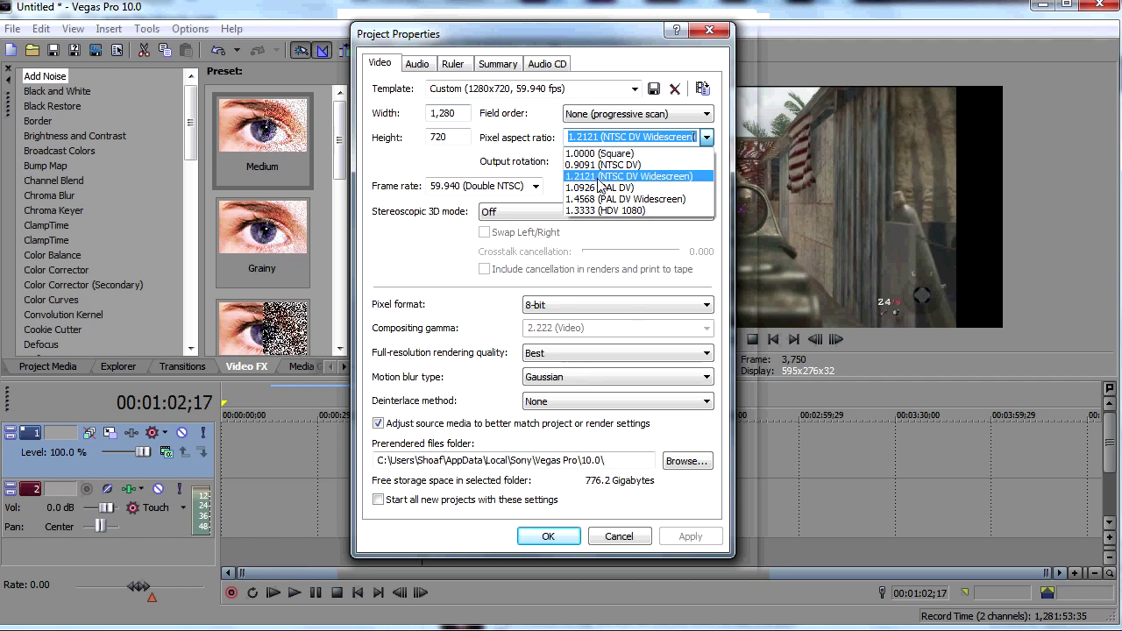
{"action": "left_click", "coordinate": [536, 178]}
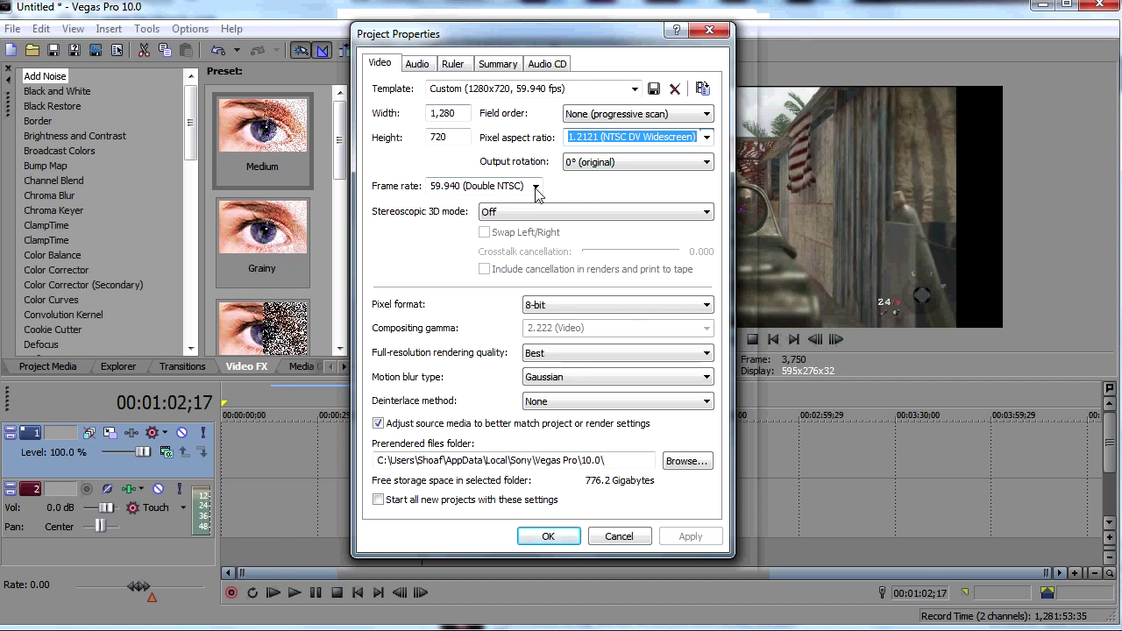
{"action": "left_click", "coordinate": [456, 188]}
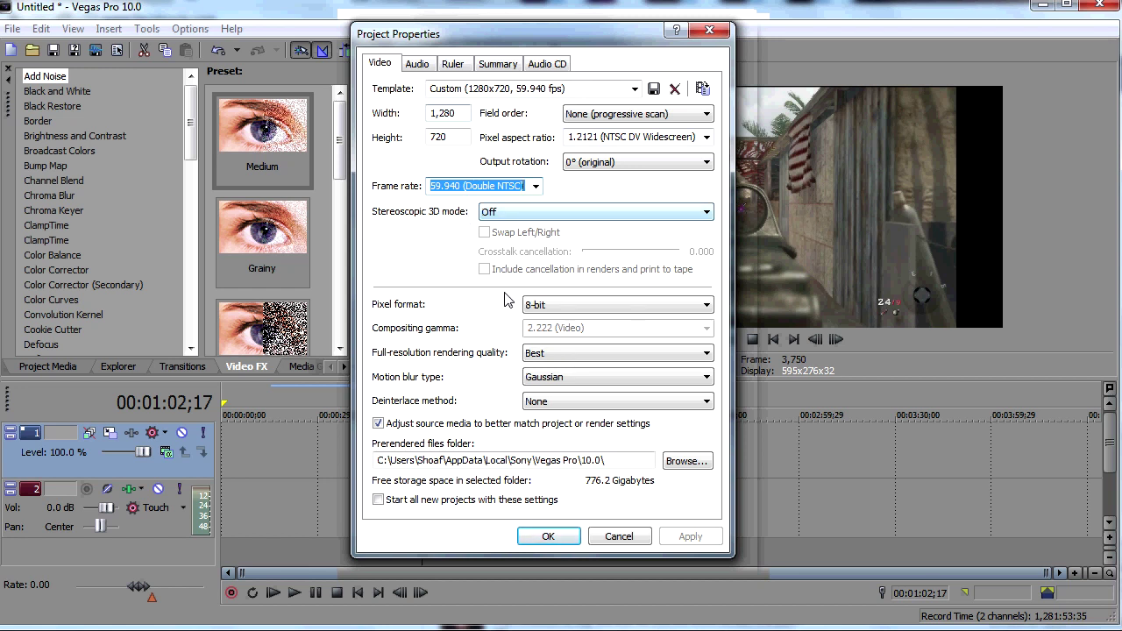
{"action": "left_click", "coordinate": [581, 355]}
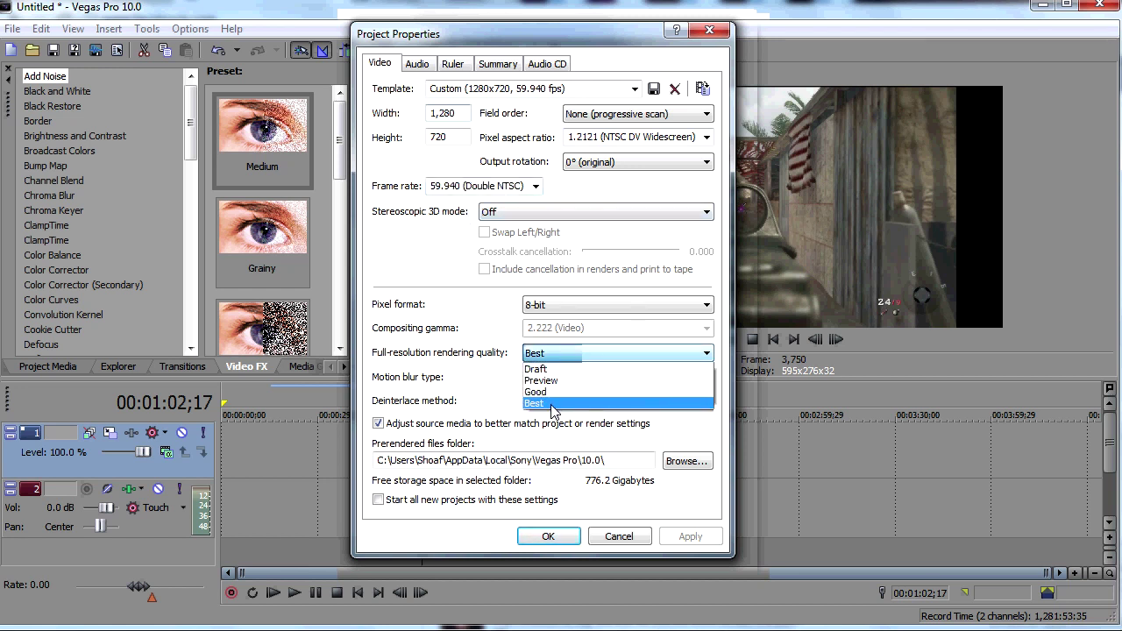
{"action": "left_click", "coordinate": [491, 379]}
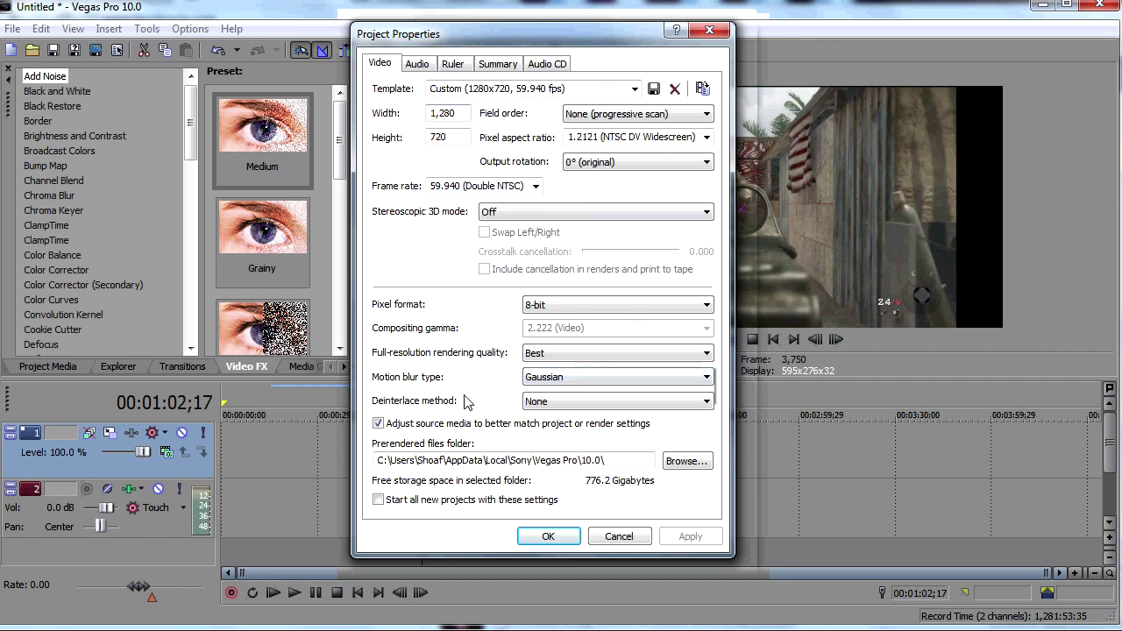
Make these settings the default for new projects, give the template a custom name, and apply.
{"action": "left_click", "coordinate": [491, 507]}
{"action": "left_click", "coordinate": [491, 89]}
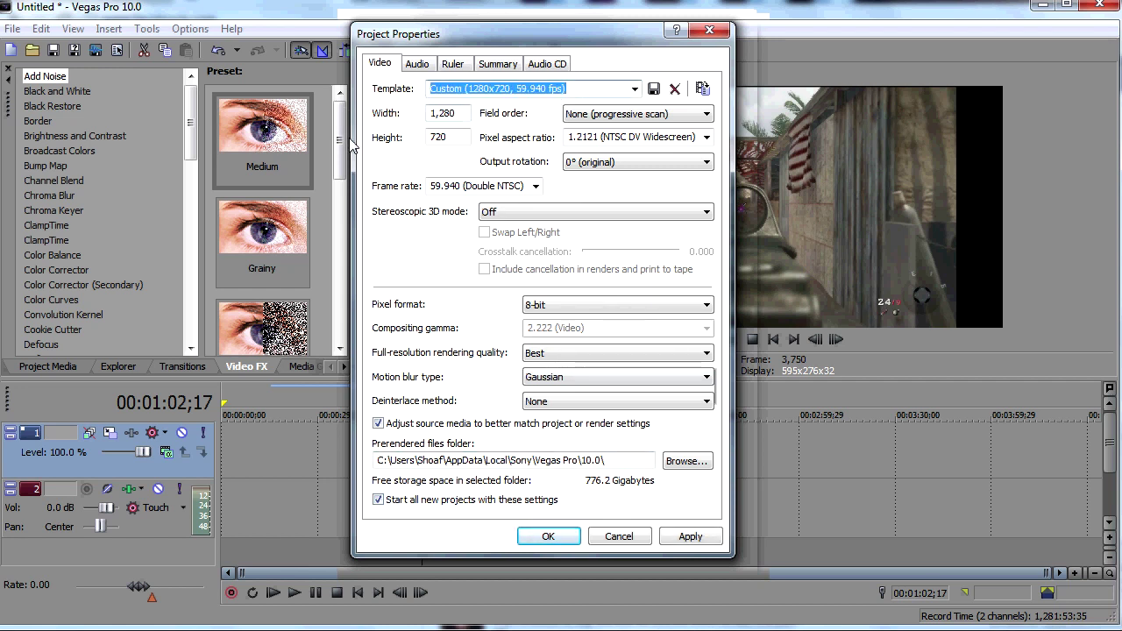
{"action": "type", "text": "Li"}
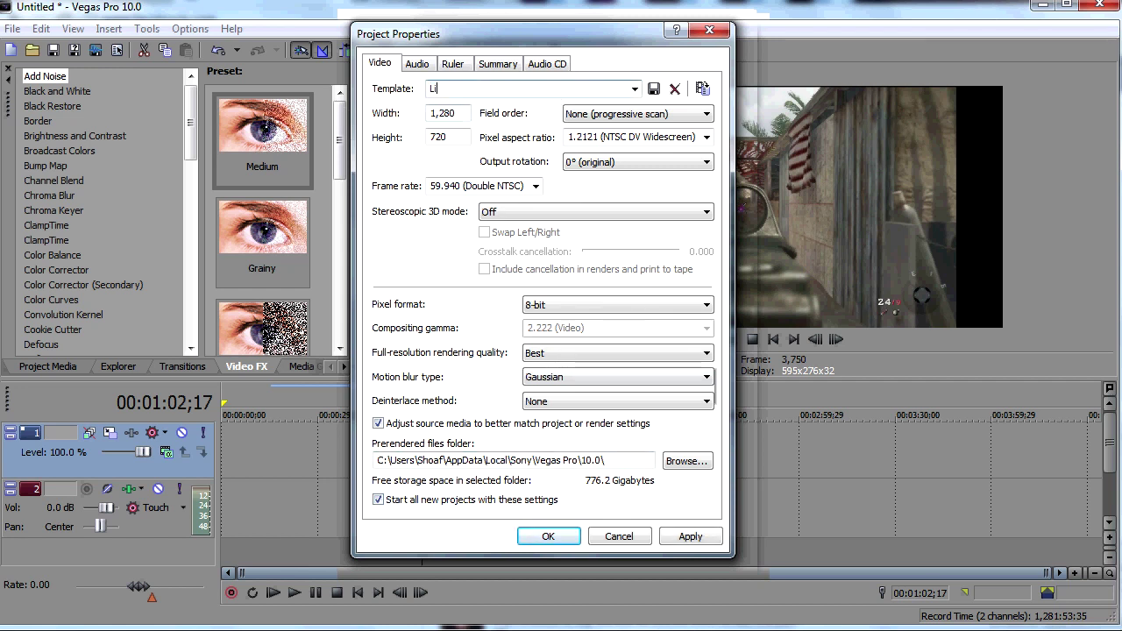
{"action": "type", "text": "      QuiDcomm"}
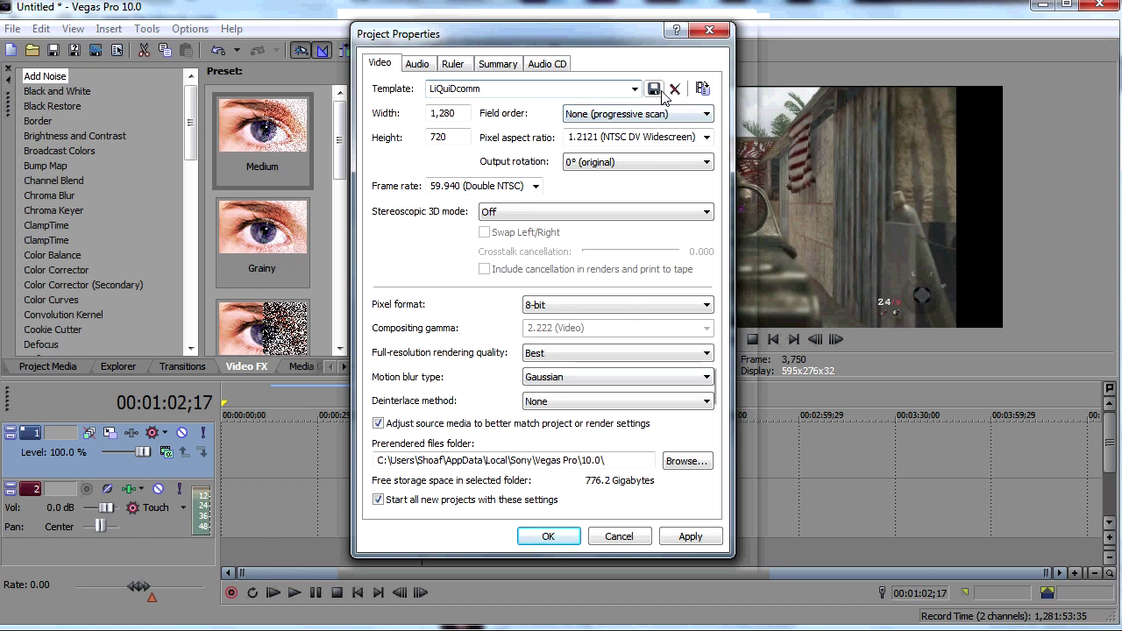
{"action": "left_click", "coordinate": [693, 536]}
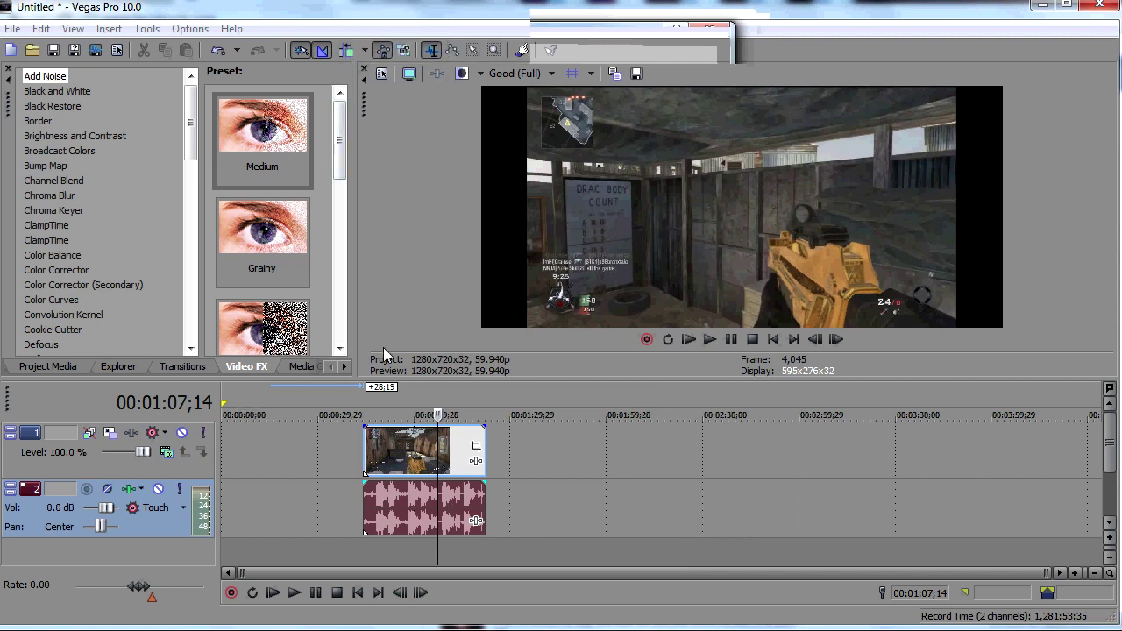
Turn off resampling and aspect-ratio maintenance in the gameplay video event's Properties.
{"action": "left_click", "coordinate": [396, 464]}
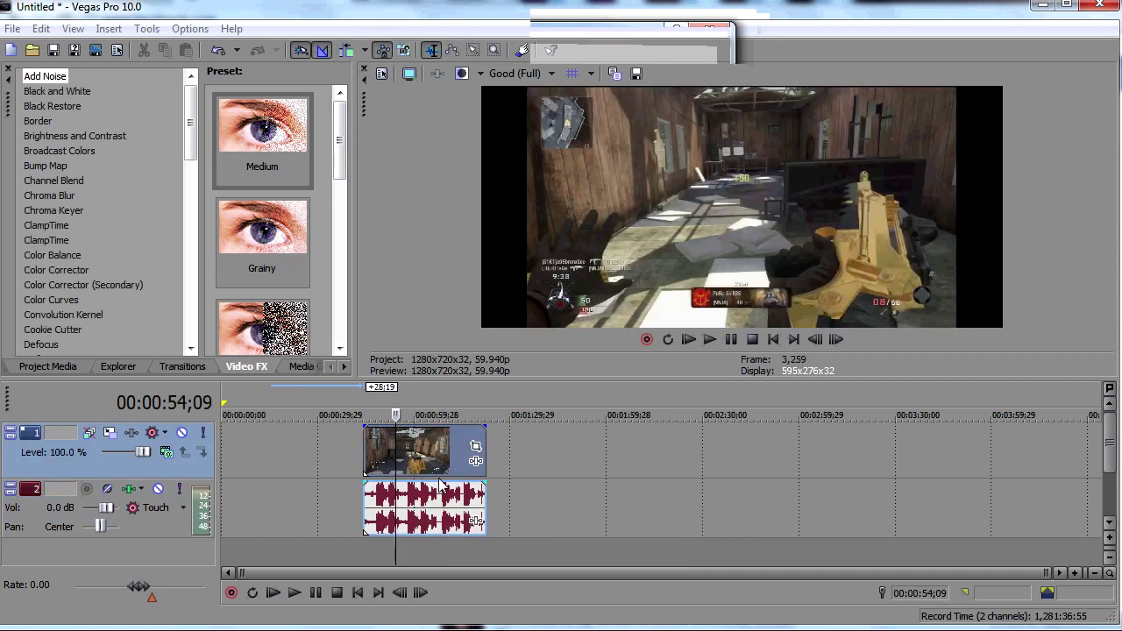
{"action": "left_click", "coordinate": [422, 466]}
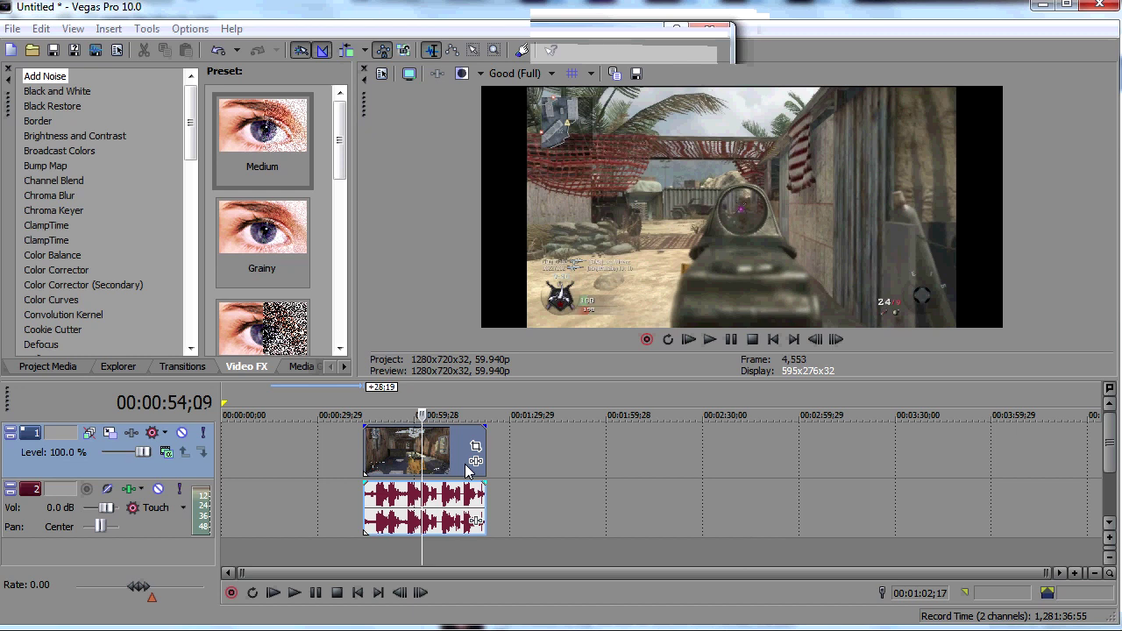
{"action": "left_click", "coordinate": [450, 469]}
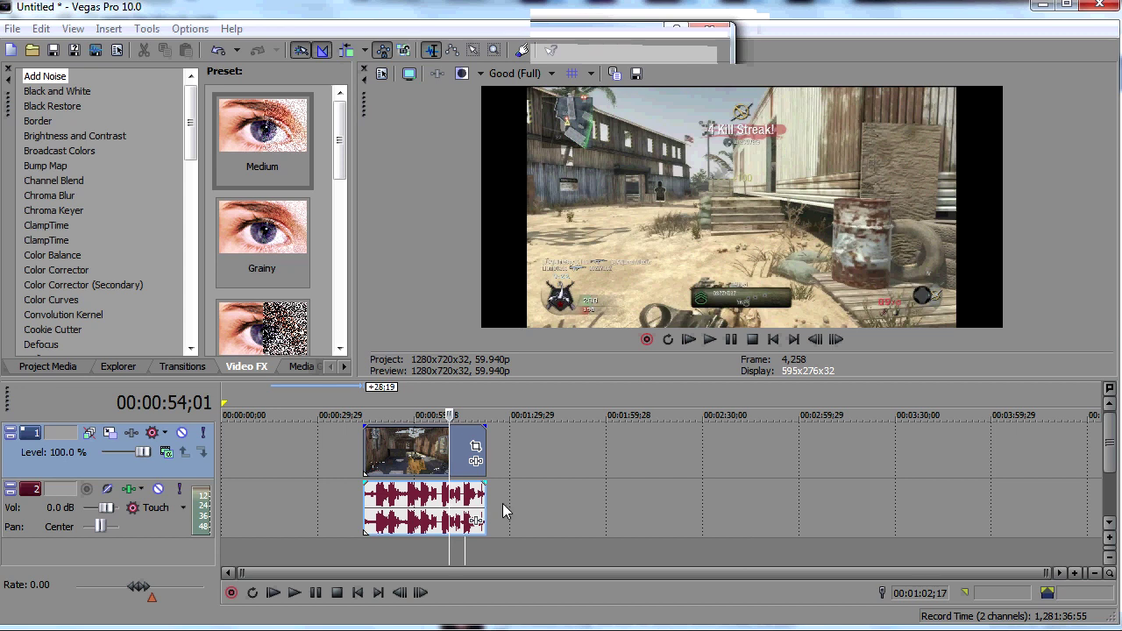
{"action": "right_click", "coordinate": [442, 457]}
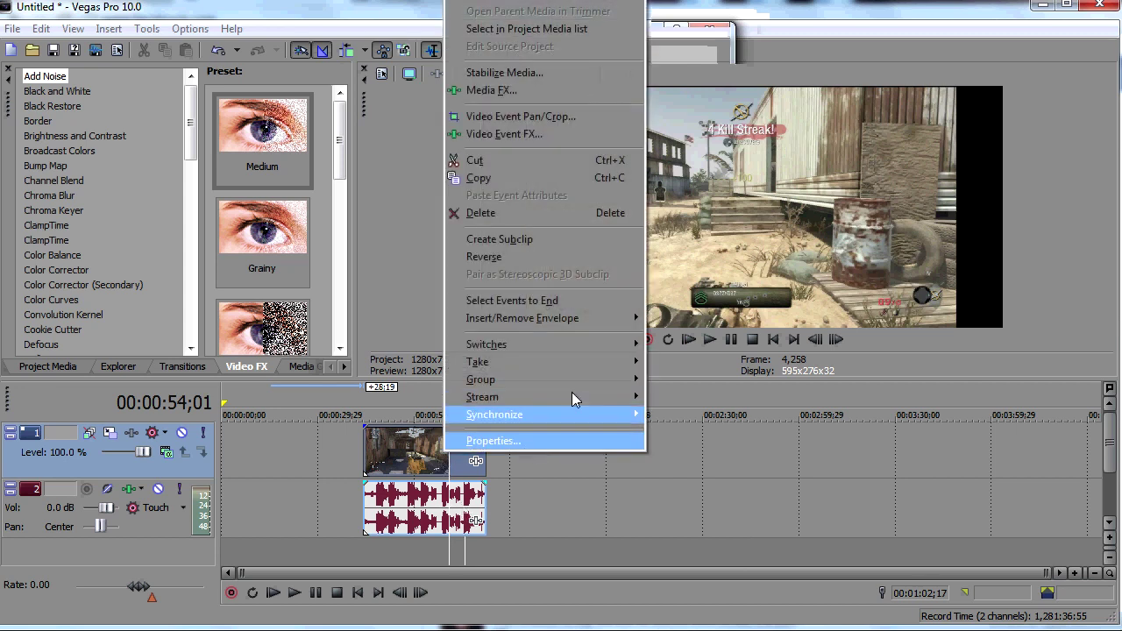
{"action": "left_click", "coordinate": [577, 442]}
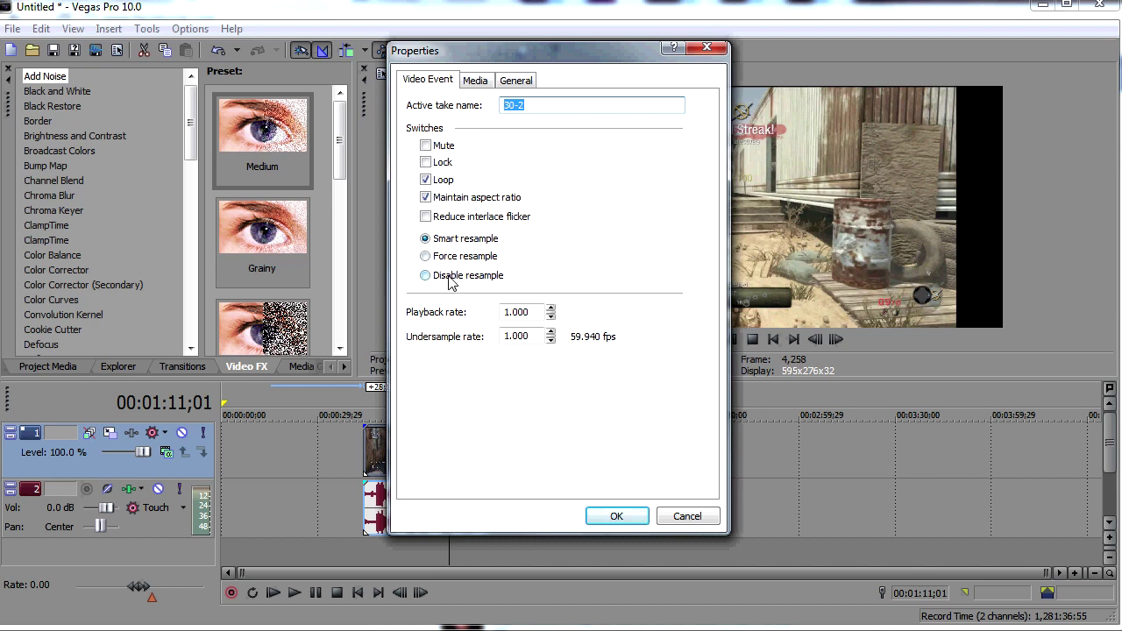
{"action": "left_click", "coordinate": [448, 279]}
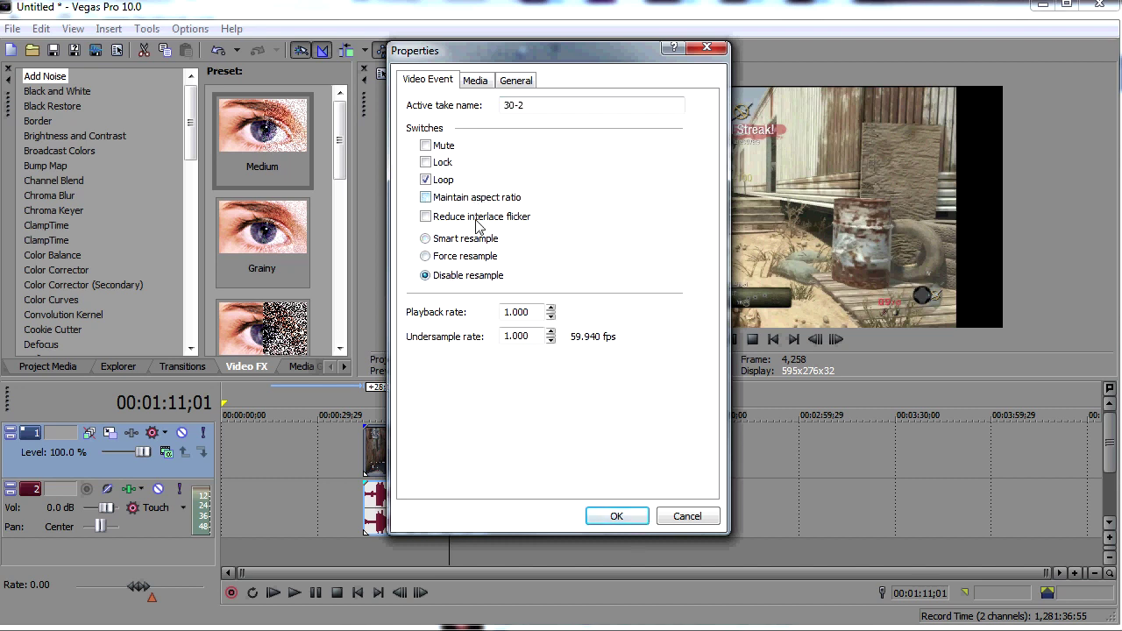
{"action": "left_click", "coordinate": [626, 513]}
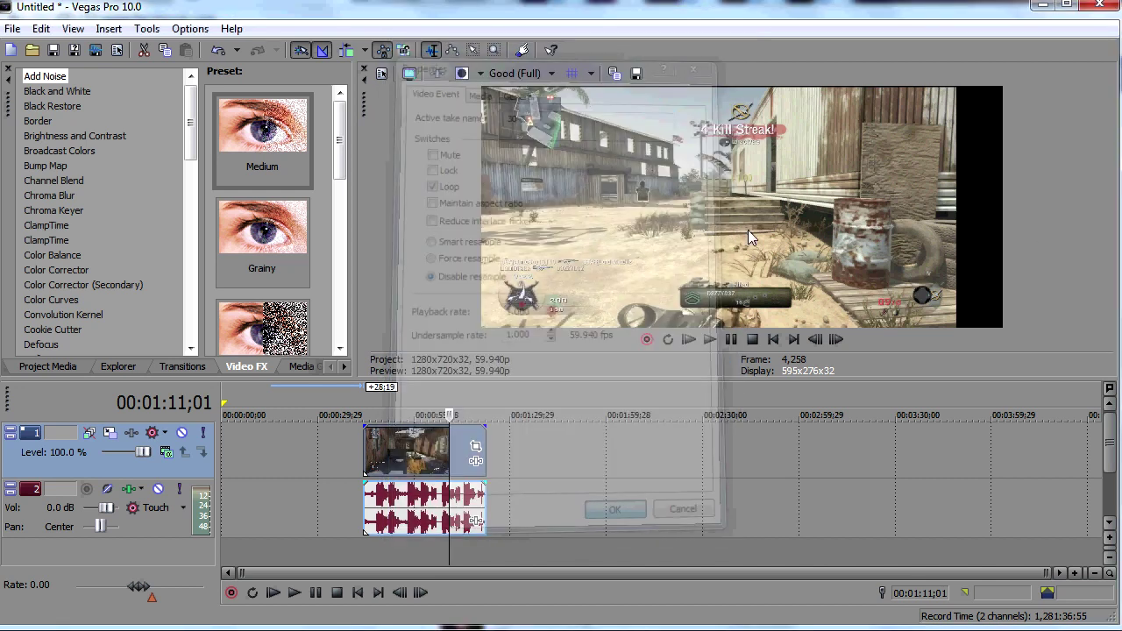
{"action": "left_click", "coordinate": [420, 415]}
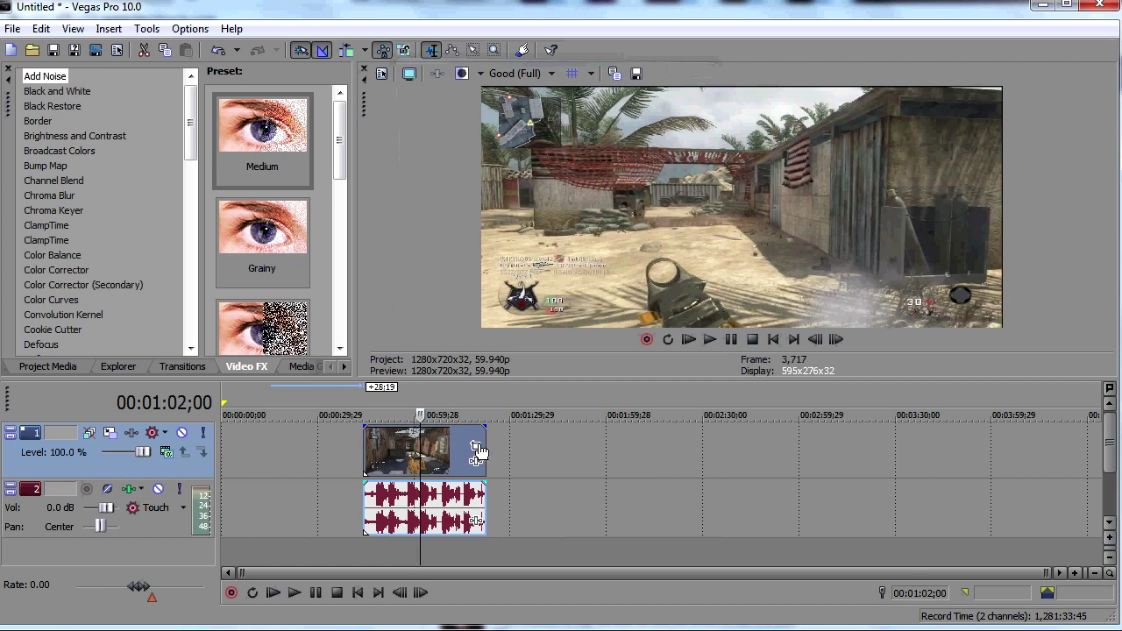
{"action": "left_click", "coordinate": [476, 447]}
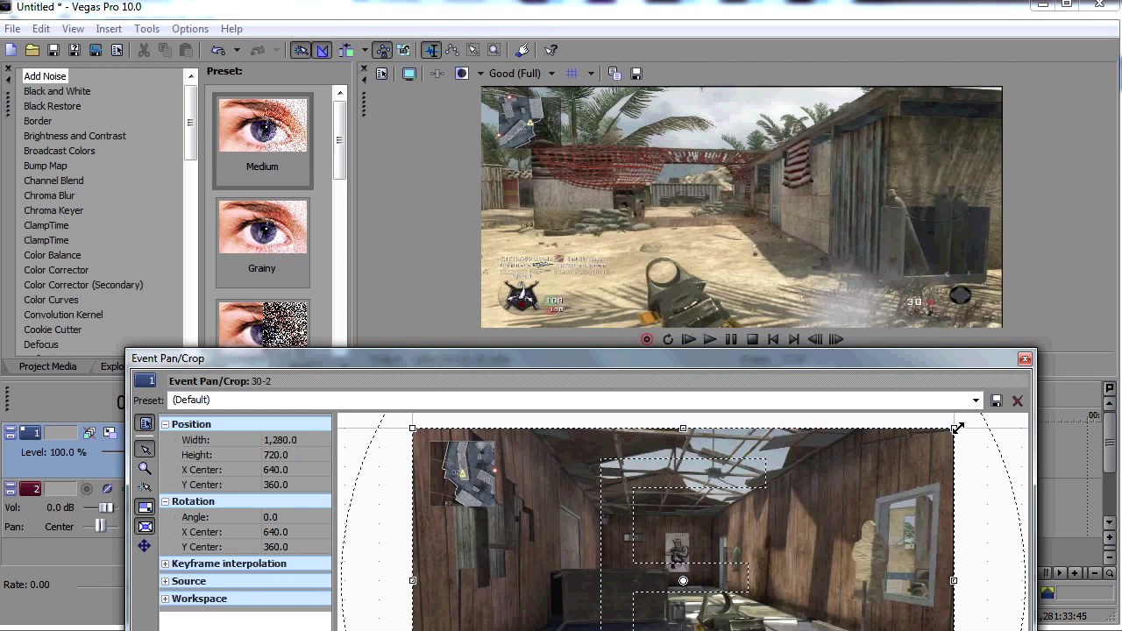
{"action": "left_click_drag", "start_coordinate": [957, 428], "coordinate": [951, 430]}
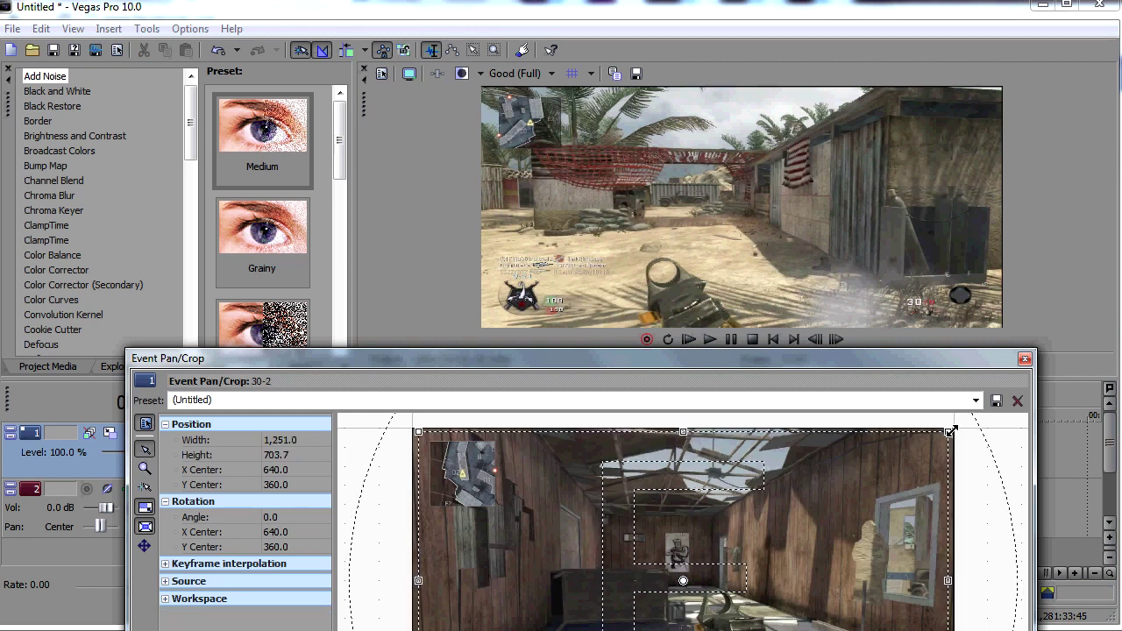
{"action": "left_click", "coordinate": [1024, 358]}
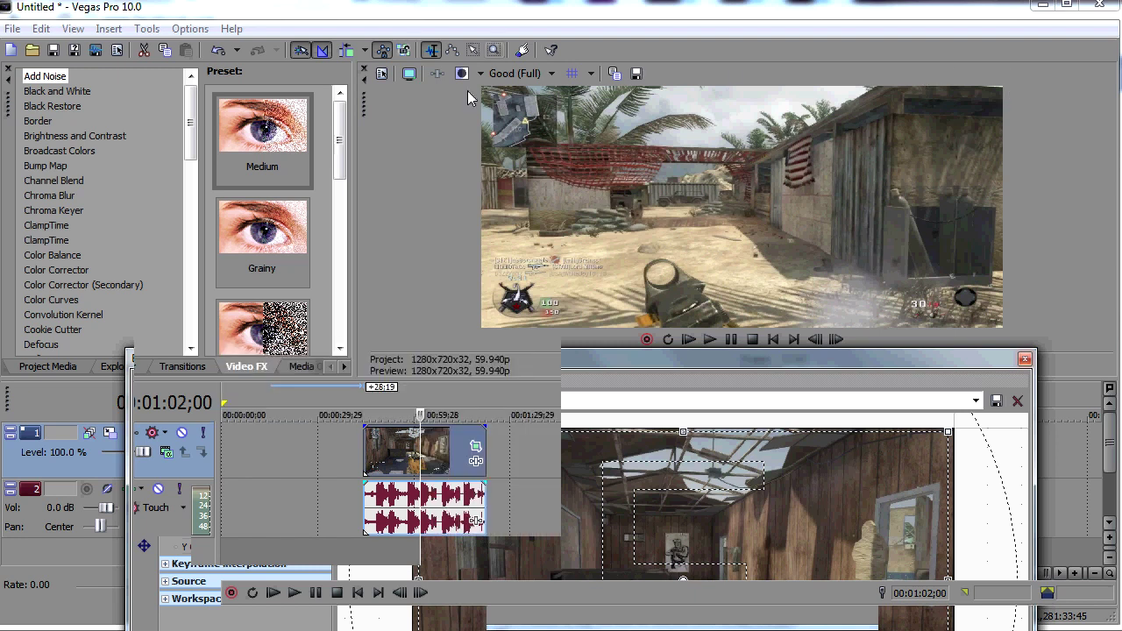
{"action": "left_click", "coordinate": [409, 455]}
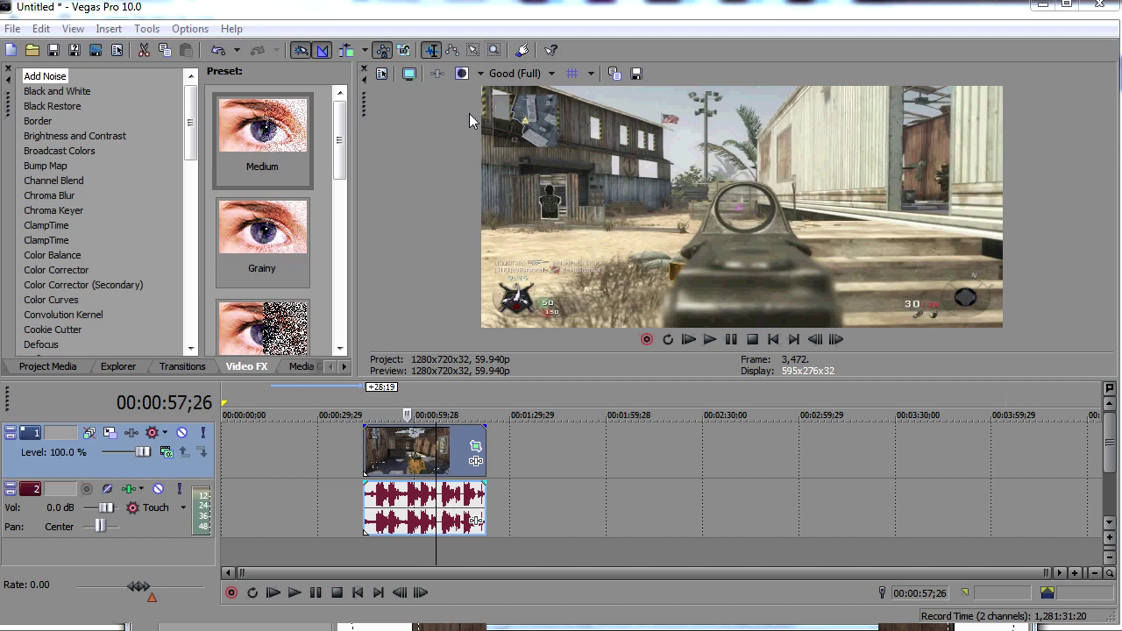
Open Render As and keep the MainConcept AVC/AAC (*.mp4) output format.
{"action": "left_click", "coordinate": [95, 50]}
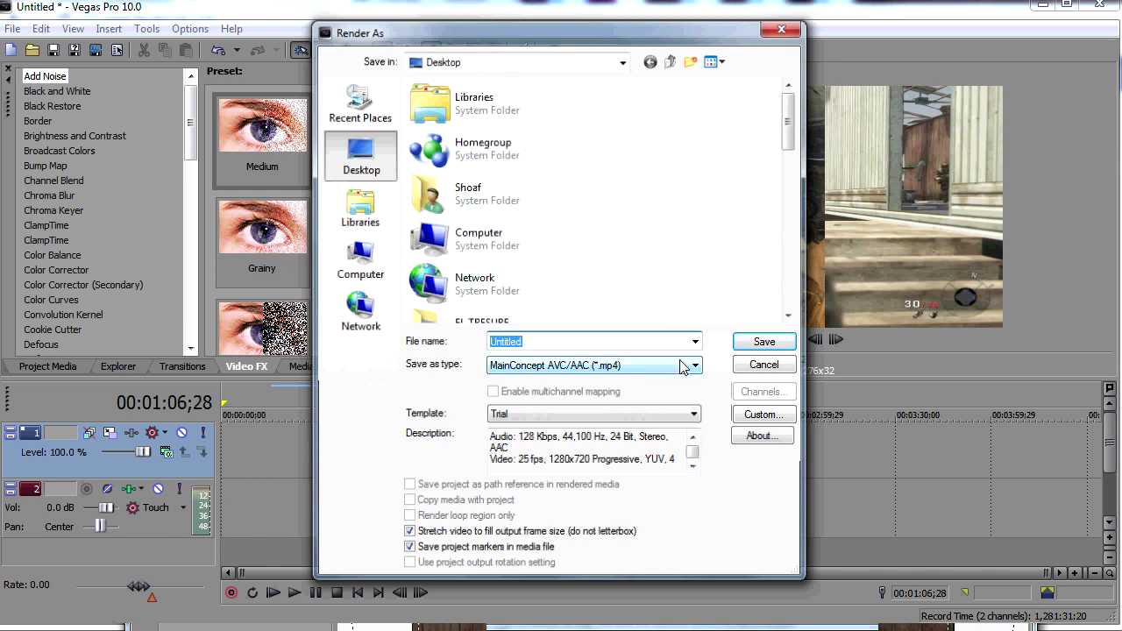
{"action": "left_click", "coordinate": [683, 366]}
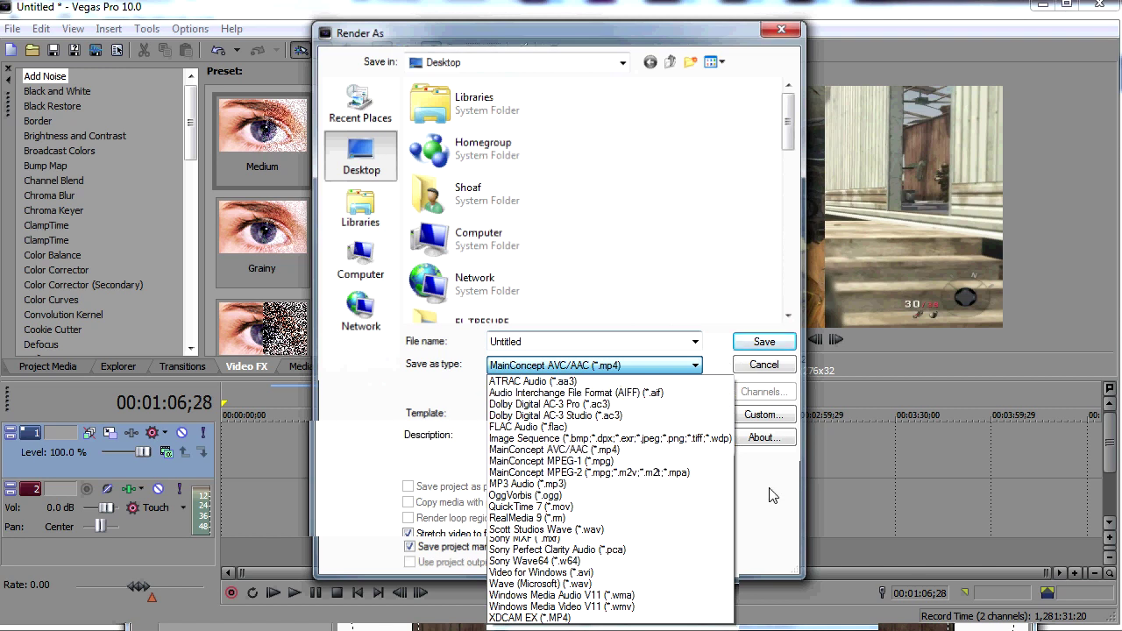
{"action": "left_click", "coordinate": [761, 415]}
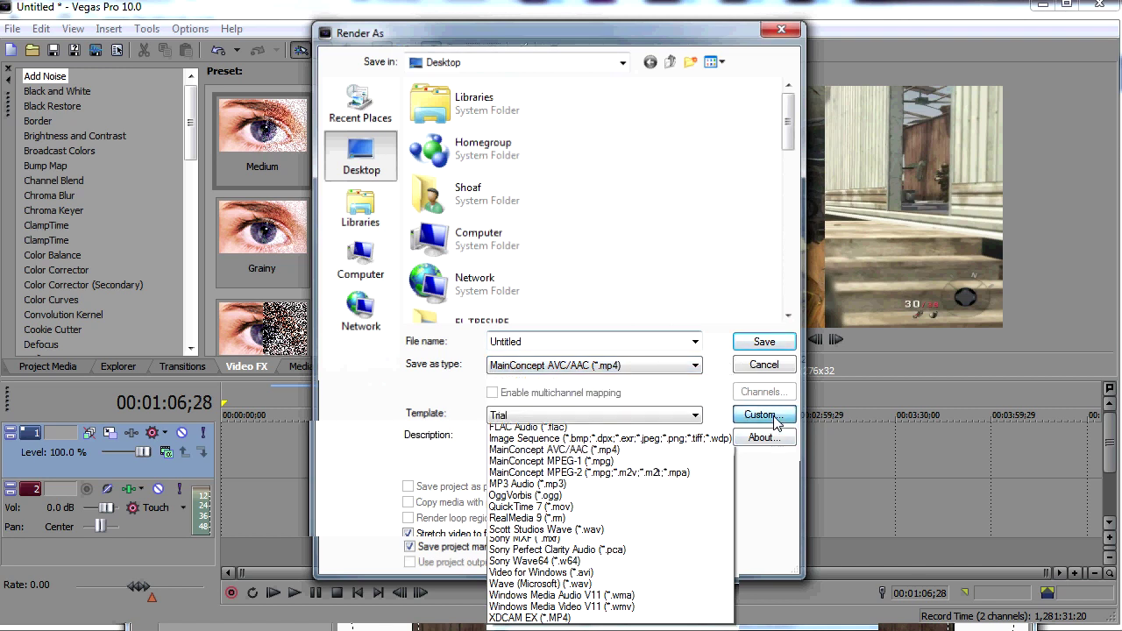
In the custom MP4 settings, change Maximum and Average bitrate to 2,300,000 bps.
{"action": "left_click", "coordinate": [760, 414]}
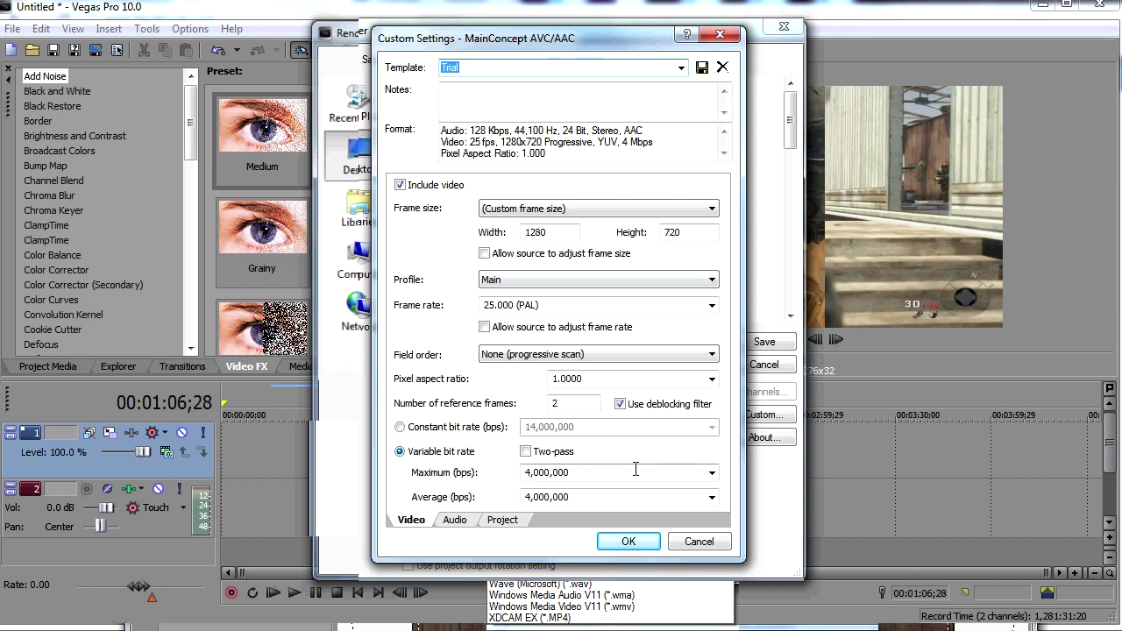
{"action": "left_click", "coordinate": [531, 473]}
{"action": "left_click", "coordinate": [543, 474]}
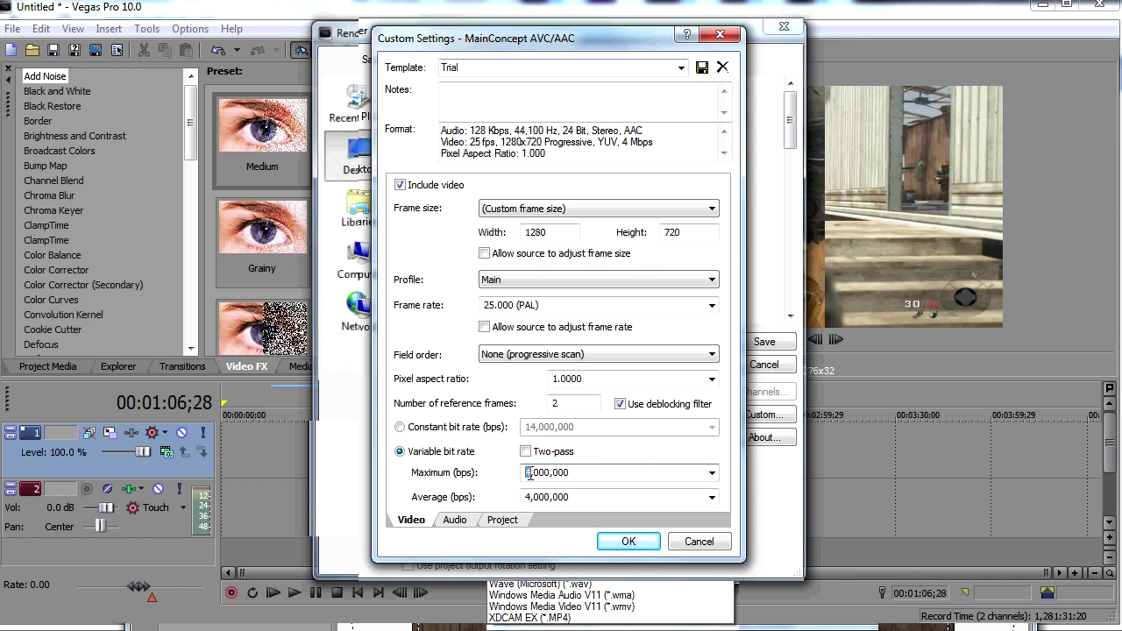
{"action": "type", "text": "2"}
{"action": "left_click", "coordinate": [532, 493]}
{"action": "left_click", "coordinate": [533, 495]}
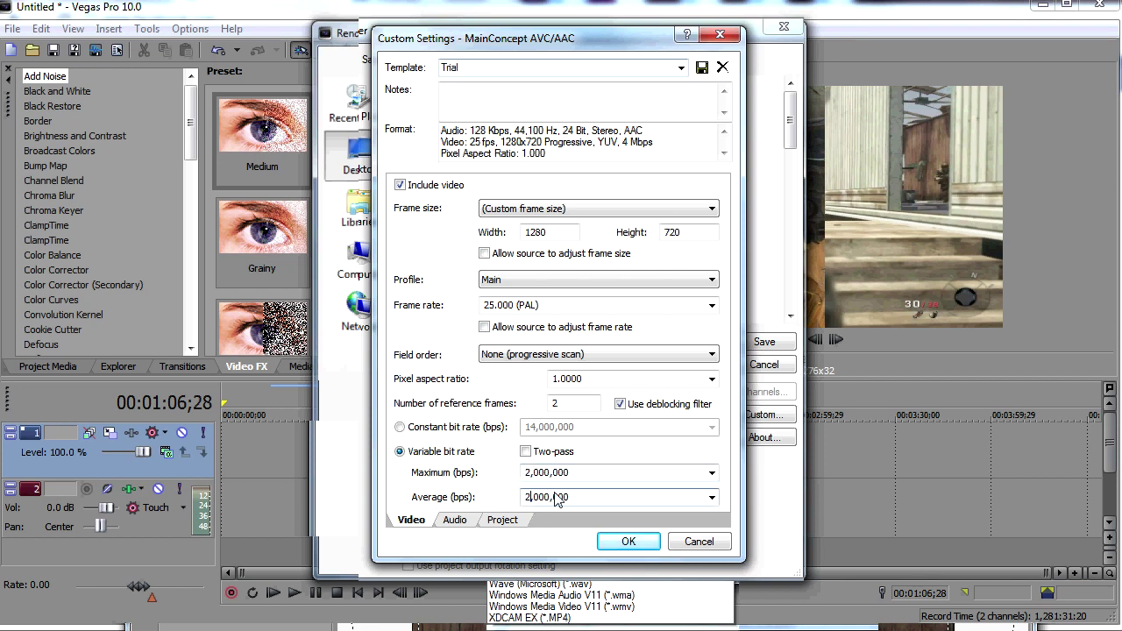
{"action": "left_click", "coordinate": [537, 473]}
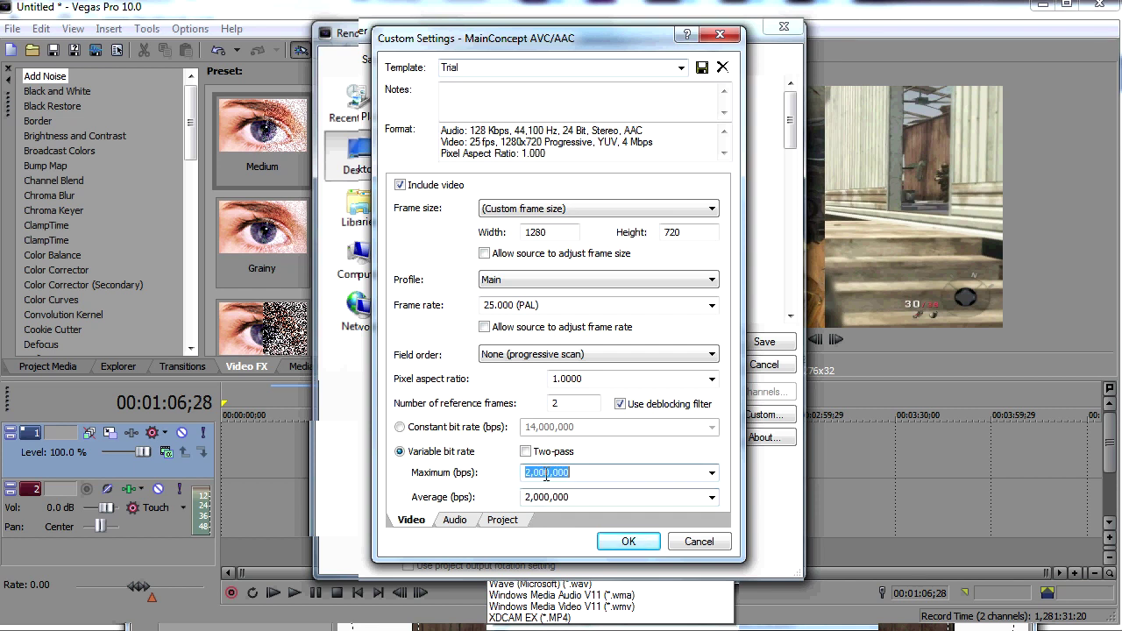
{"action": "left_click", "coordinate": [537, 473]}
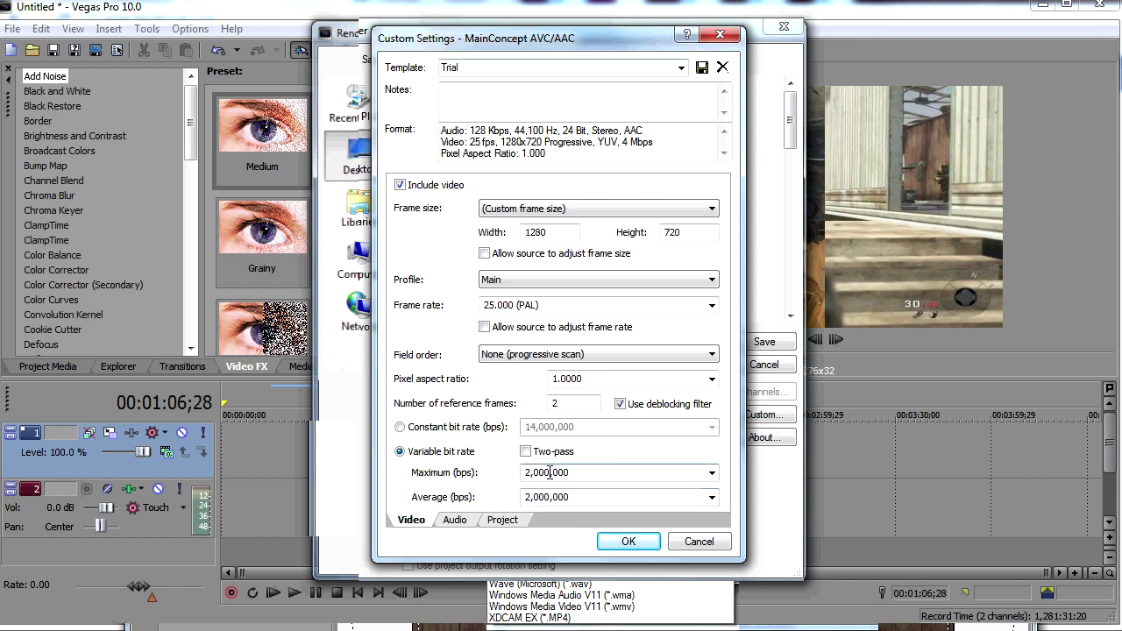
{"action": "key", "text": "Delete"}
{"action": "type", "text": "3"}
{"action": "left_click", "coordinate": [545, 502]}
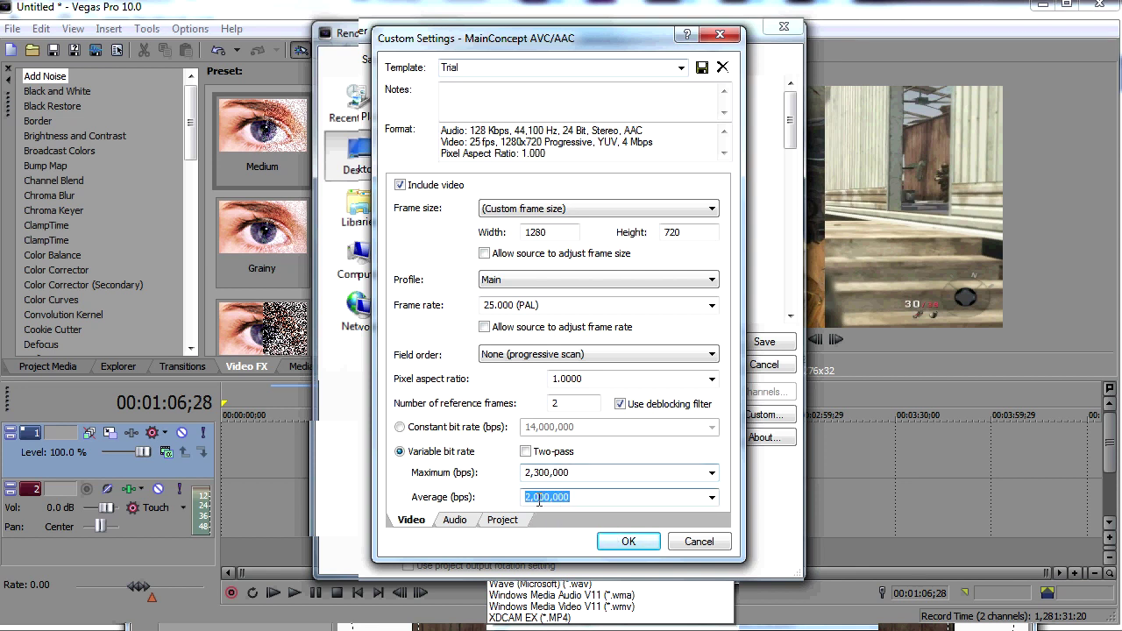
{"action": "left_click", "coordinate": [541, 499]}
{"action": "key", "text": "BackSpace"}
{"action": "type", "text": "3"}
Review the Project and Audio settings, then cancel the custom settings and Render As dialogs.
{"action": "left_click", "coordinate": [503, 520]}
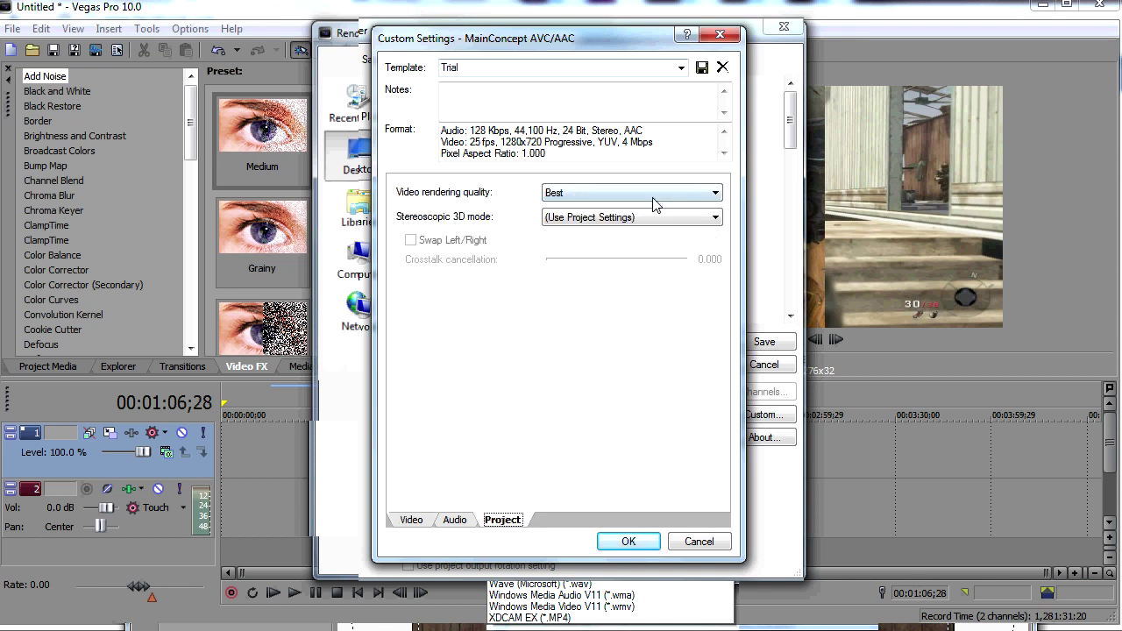
{"action": "left_click", "coordinate": [462, 524]}
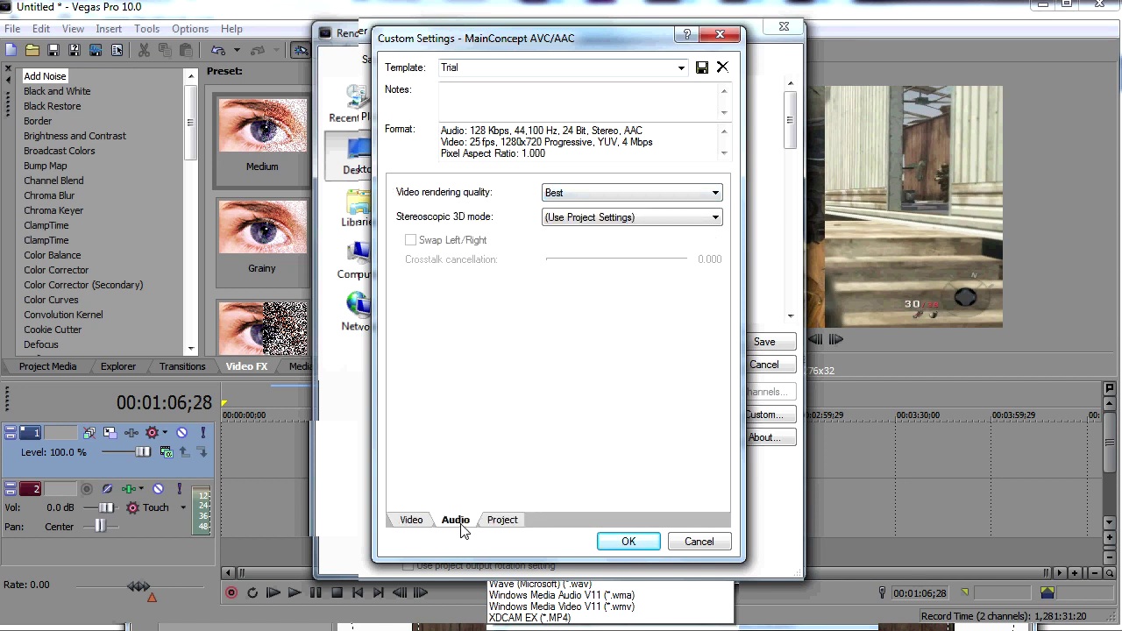
{"action": "left_click", "coordinate": [418, 520]}
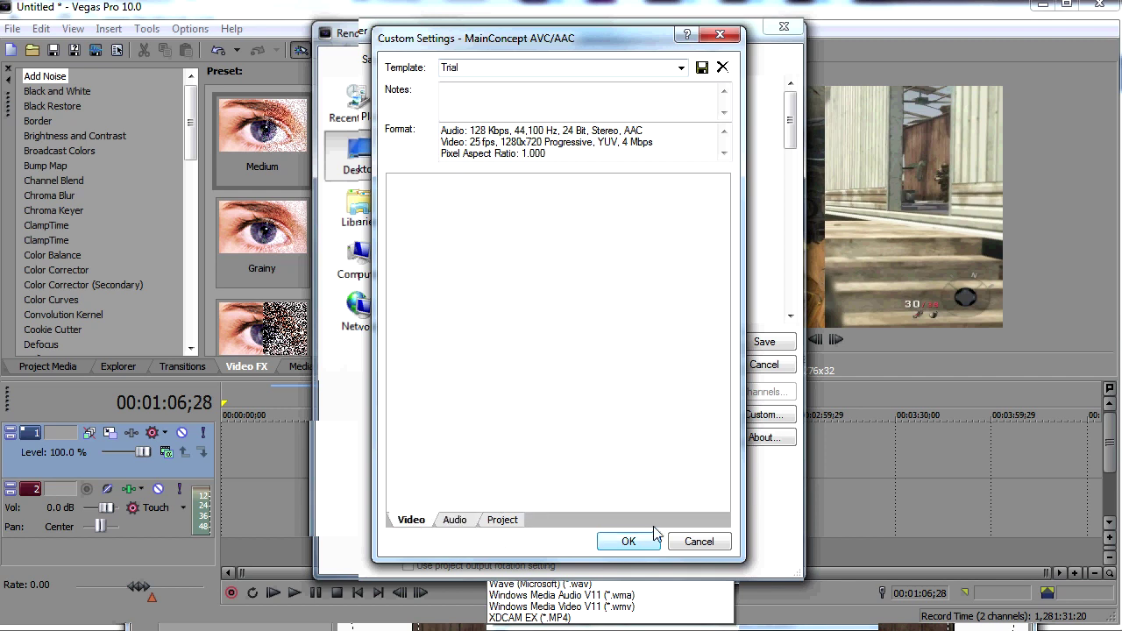
{"action": "left_click", "coordinate": [684, 543]}
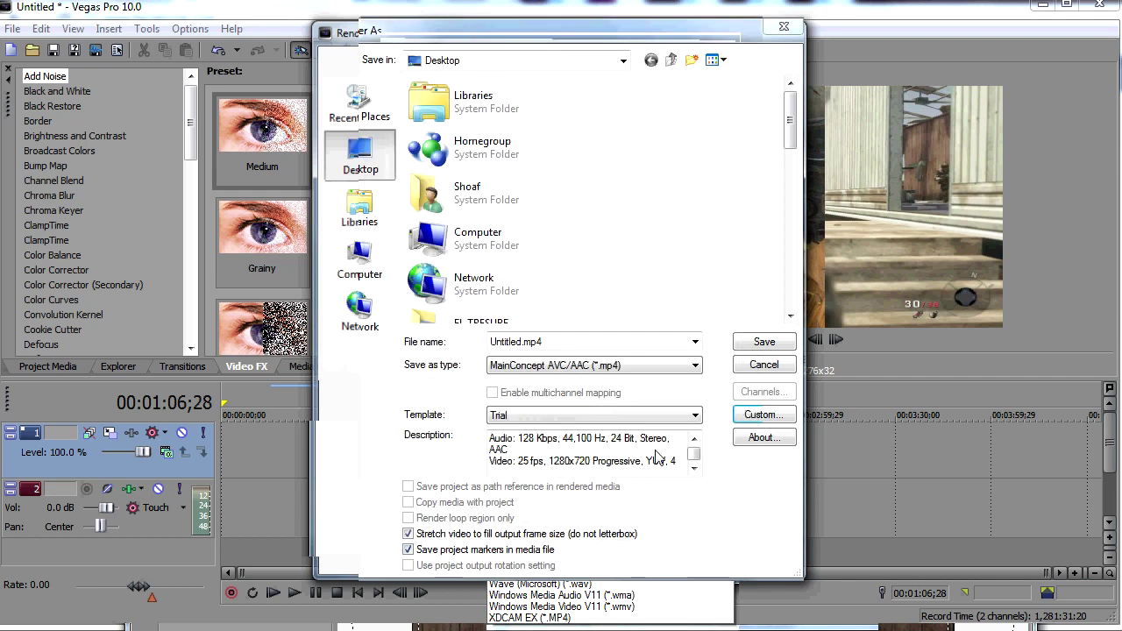
{"action": "double_click", "coordinate": [534, 340]}
{"action": "type", "text": "sf"}
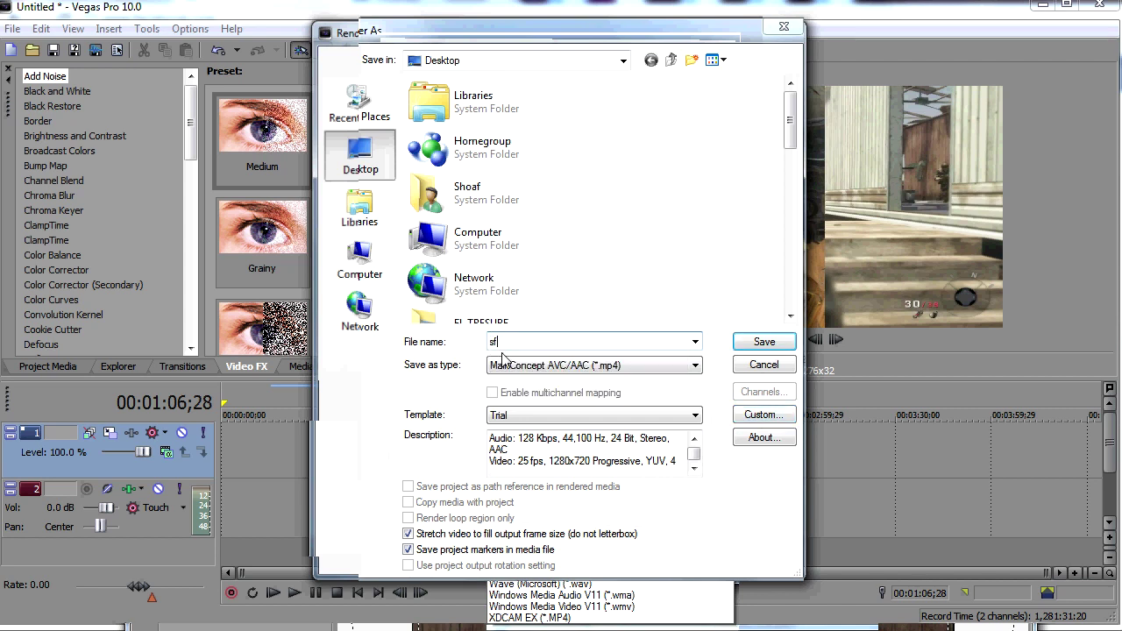
{"action": "left_click", "coordinate": [785, 365]}
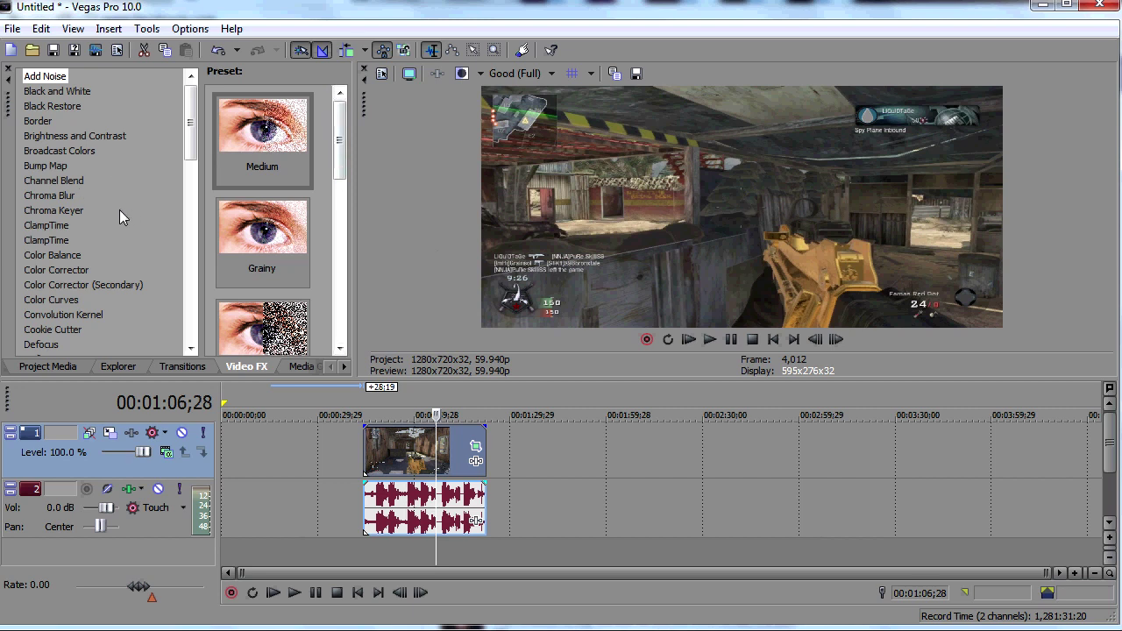
Apply the Color Corrector (Secondary) 'Studio RGB to Computer RGB' preset to the gameplay clip.
{"action": "left_click", "coordinate": [110, 285]}
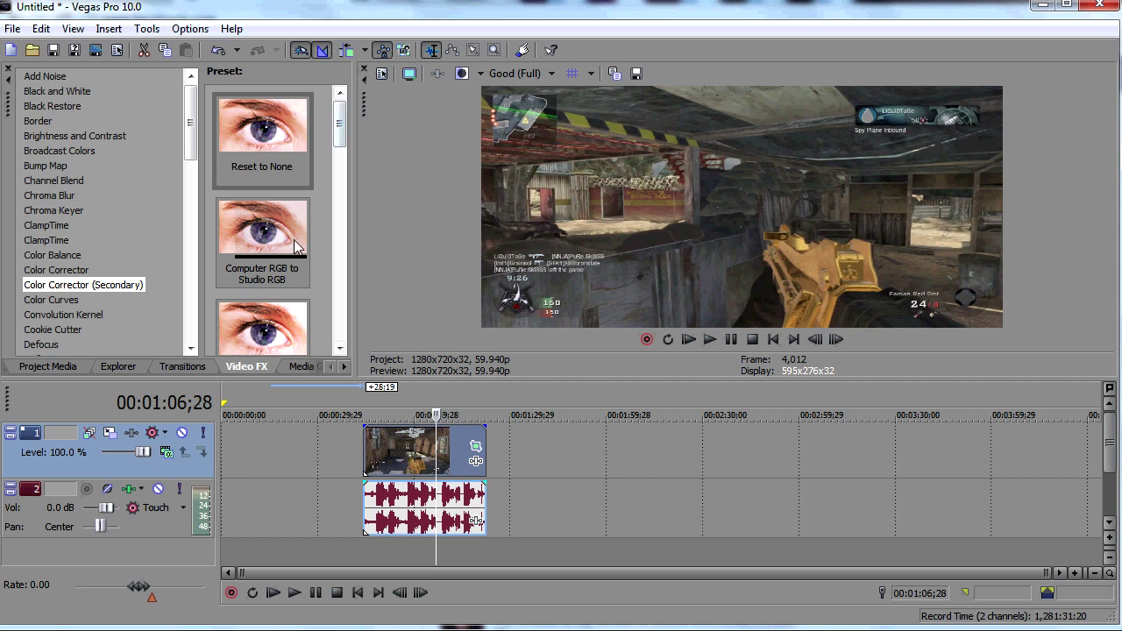
{"action": "left_click_drag", "start_coordinate": [341, 147], "coordinate": [345, 175]}
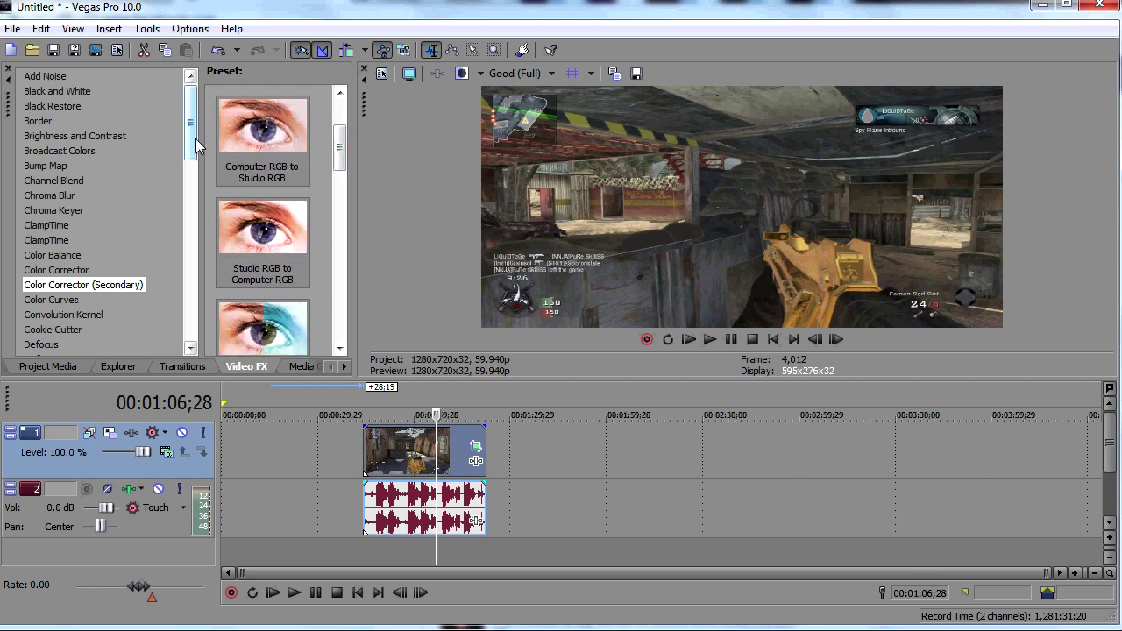
{"action": "left_click_drag", "start_coordinate": [263, 231], "coordinate": [414, 458]}
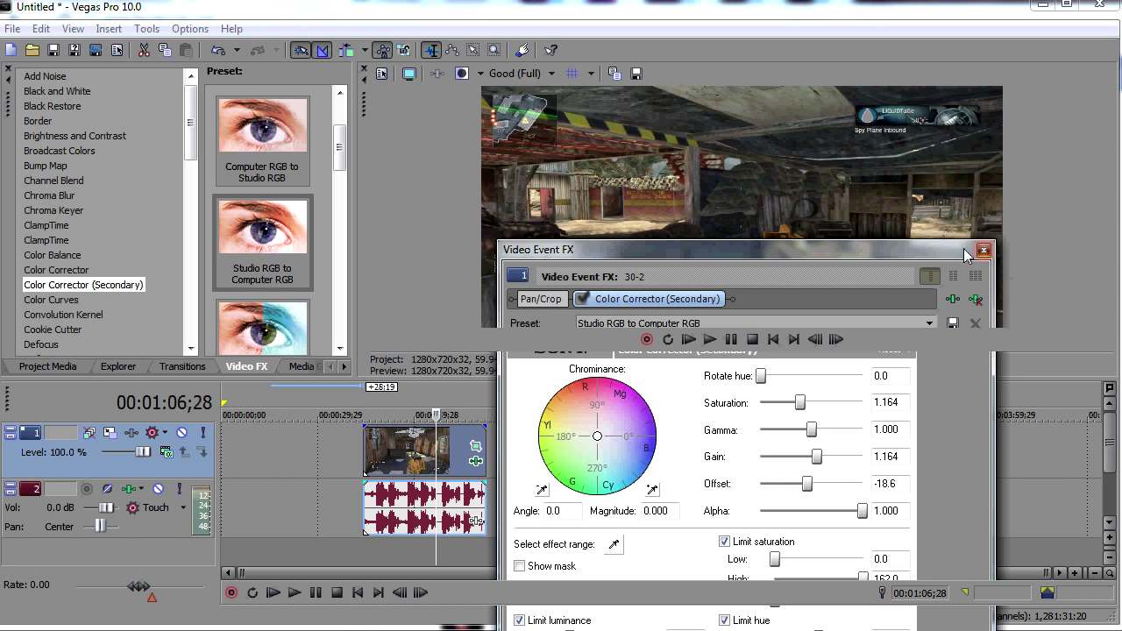
Add a Sharpen effect preset to the gameplay clip.
{"action": "left_click", "coordinate": [406, 425]}
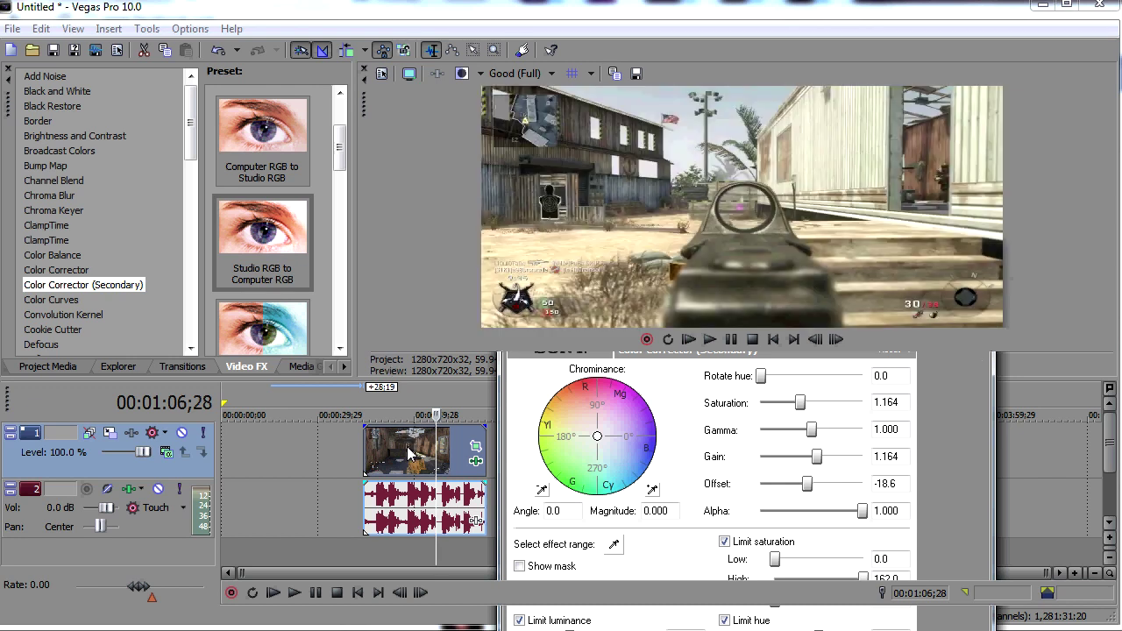
{"action": "left_click", "coordinate": [188, 328]}
{"action": "left_click", "coordinate": [187, 329]}
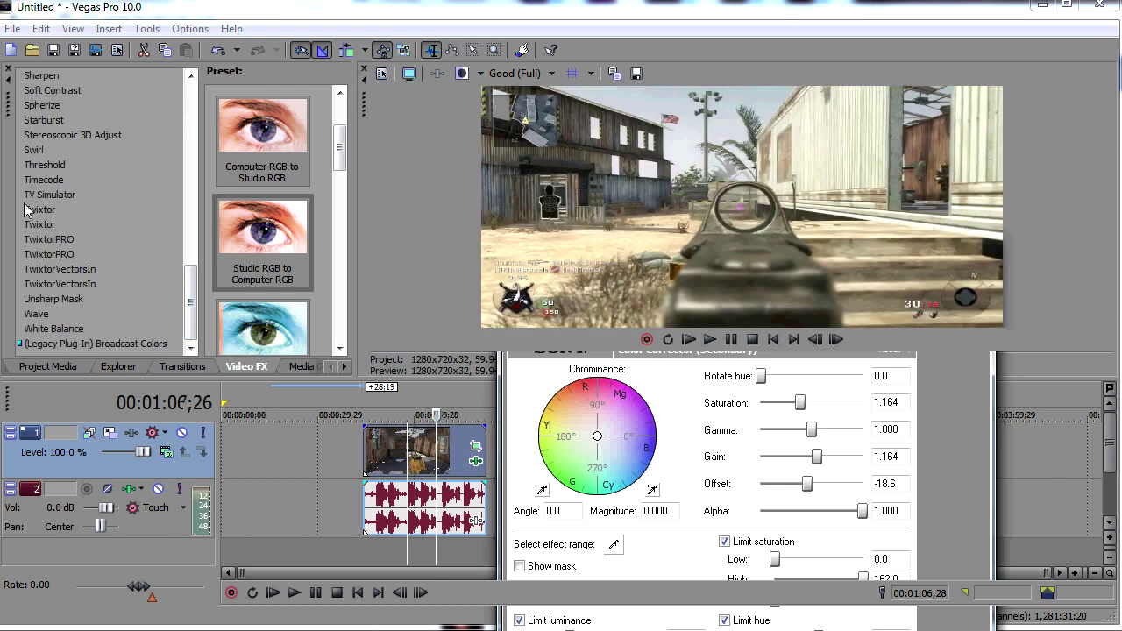
{"action": "left_click", "coordinate": [41, 75]}
{"action": "left_click_drag", "start_coordinate": [228, 123], "coordinate": [442, 447]}
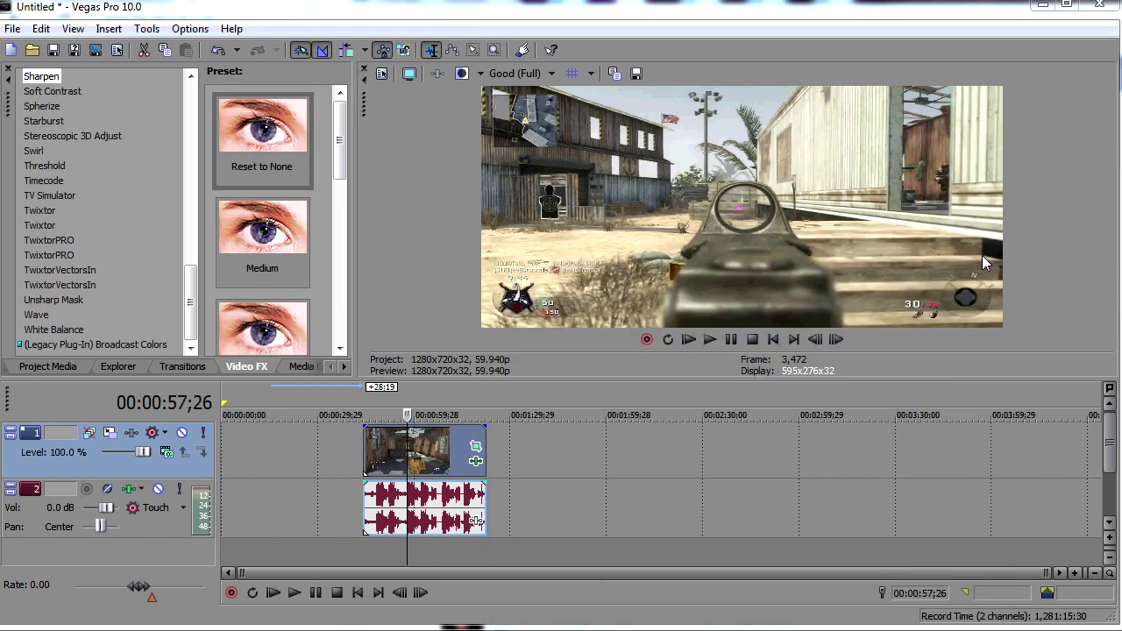
{"action": "left_click", "coordinate": [986, 254]}
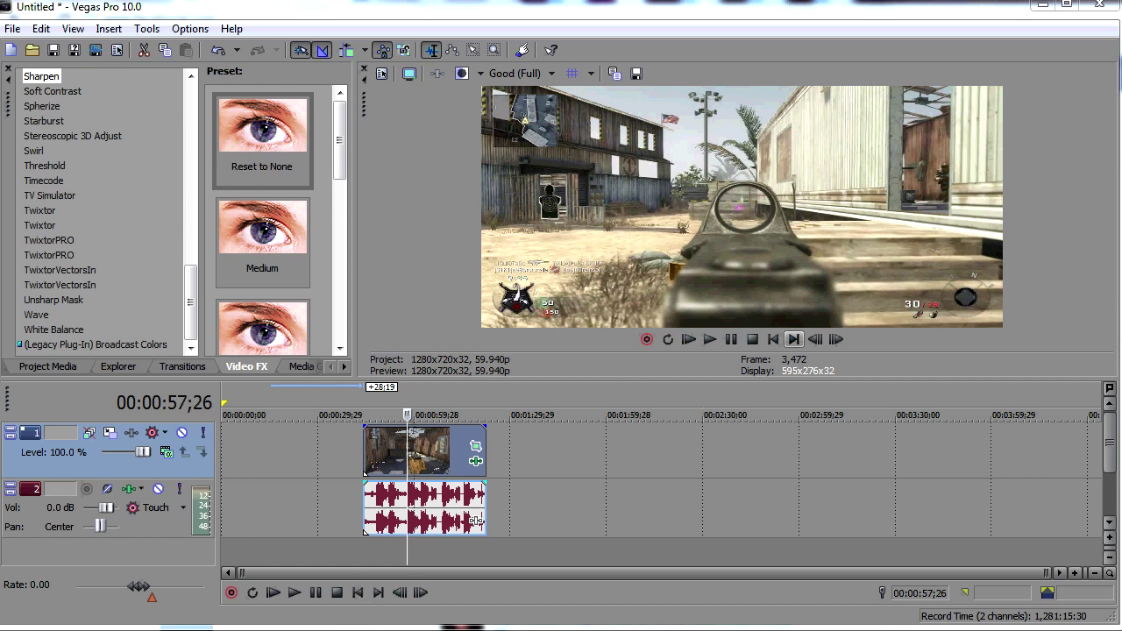
{"action": "mouse_move", "coordinate": [403, 630]}
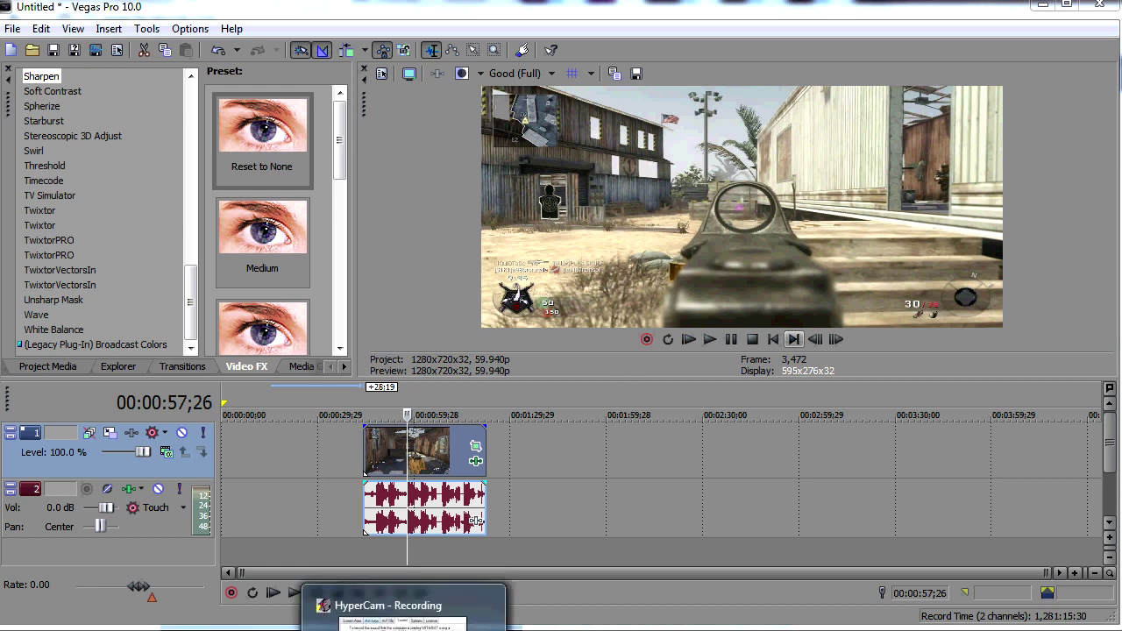